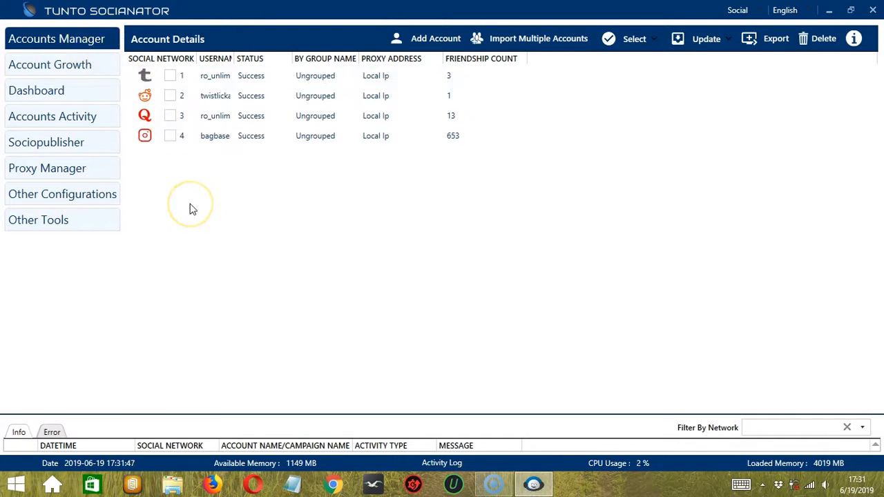
Start a new proxy entry in the Proxy Manager and set its proxy group to Group.
{"action": "left_click", "coordinate": [108, 173]}
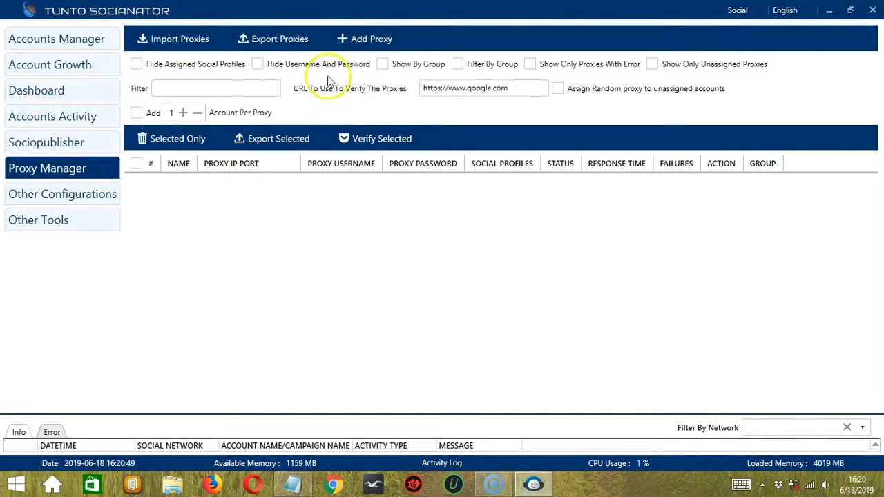
{"action": "left_click", "coordinate": [374, 42]}
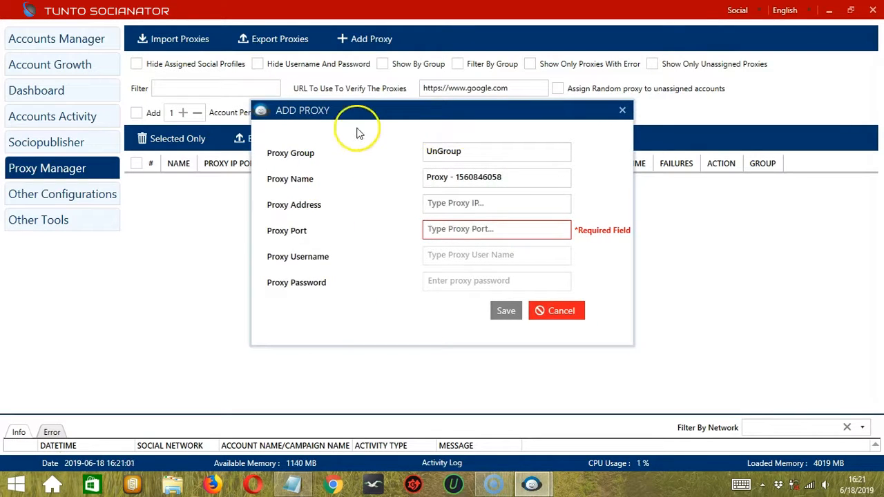
{"action": "left_click", "coordinate": [425, 155]}
{"action": "key", "text": "Delete"}
{"action": "key", "text": "Delete"}
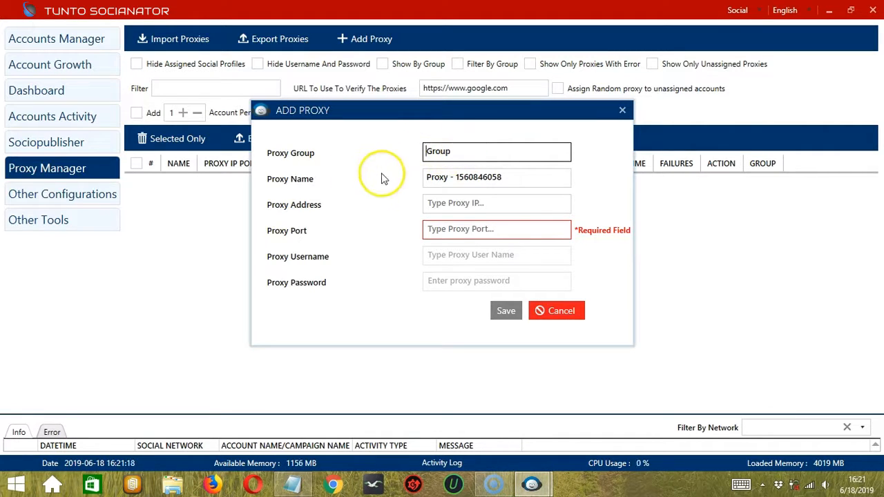
Keep the default proxy name and set the proxy address to 45.64.81.134 and the port to 8080.
{"action": "left_click", "coordinate": [450, 180]}
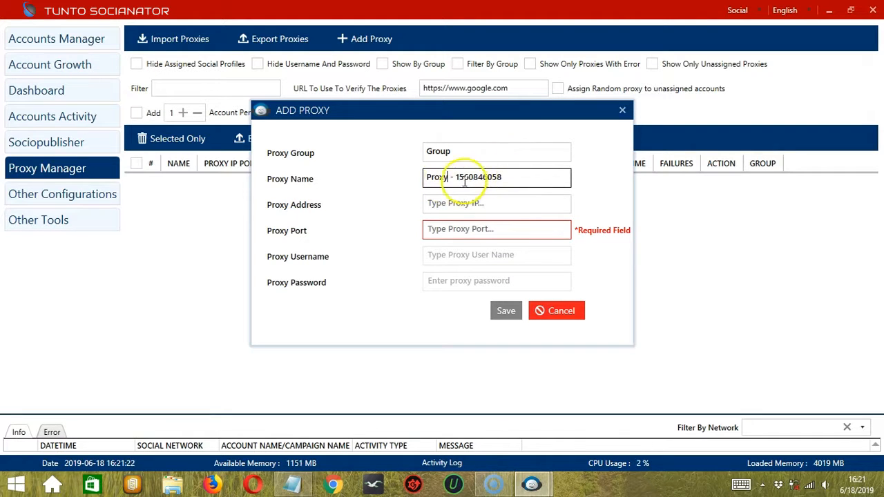
{"action": "key", "text": "Tab"}
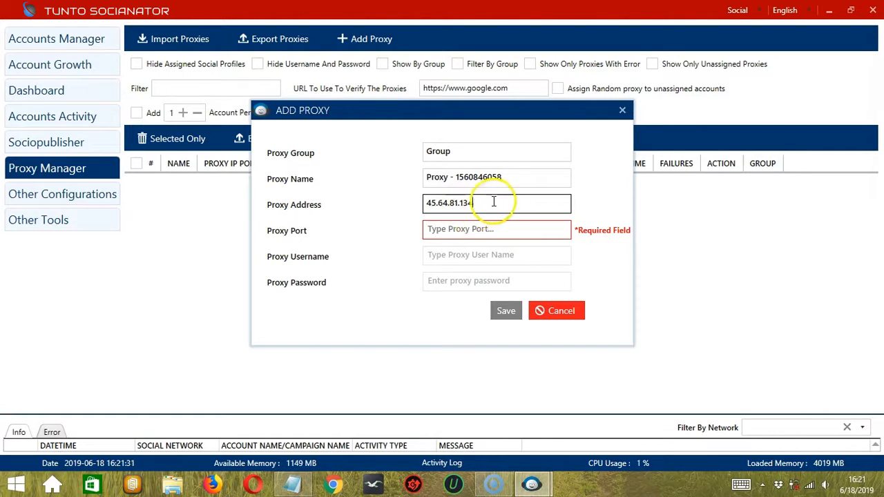
{"action": "left_click", "coordinate": [431, 231]}
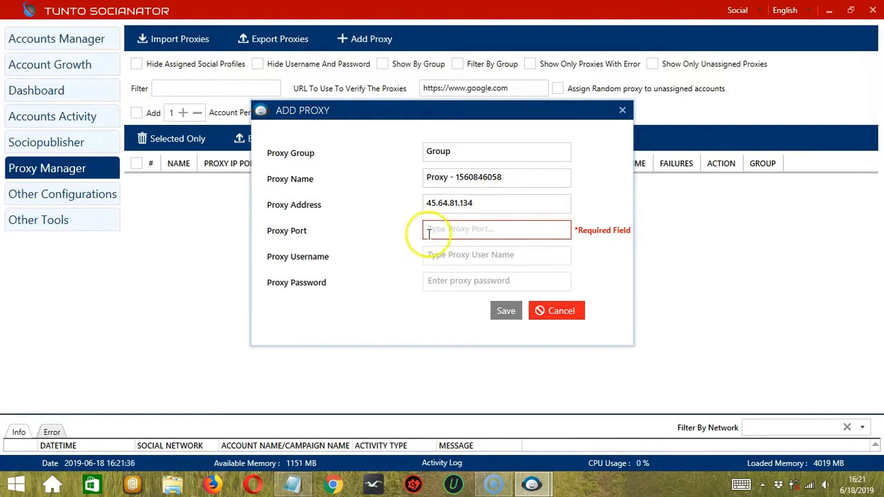
{"action": "type", "text": "808"}
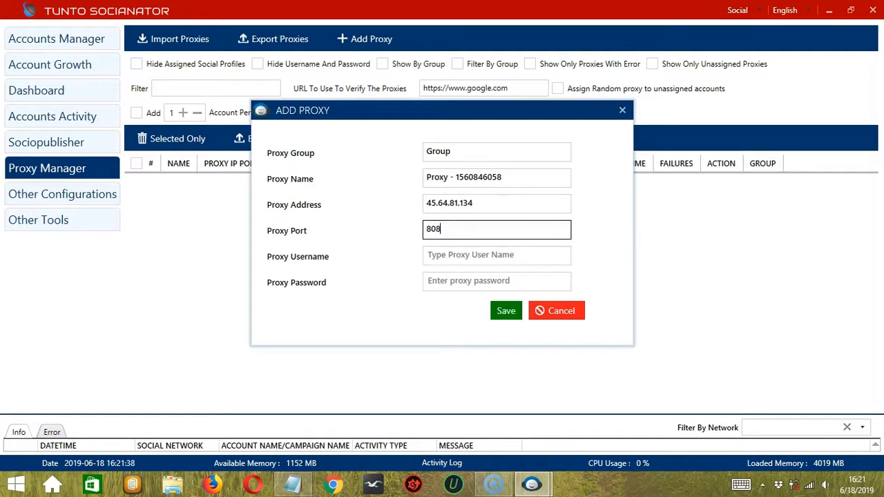
{"action": "type", "text": "0"}
Set the proxy username to Username, enter the proxy password, and save the new proxy.
{"action": "left_click", "coordinate": [458, 254]}
{"action": "type", "text": "Us"}
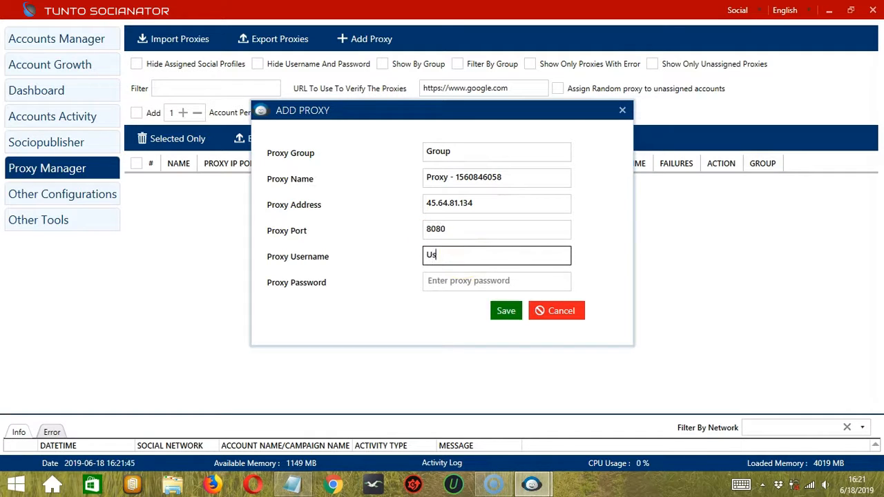
{"action": "type", "text": "ername"}
{"action": "left_click", "coordinate": [464, 283]}
{"action": "type", "text": "P"}
{"action": "type", "text": "assword"}
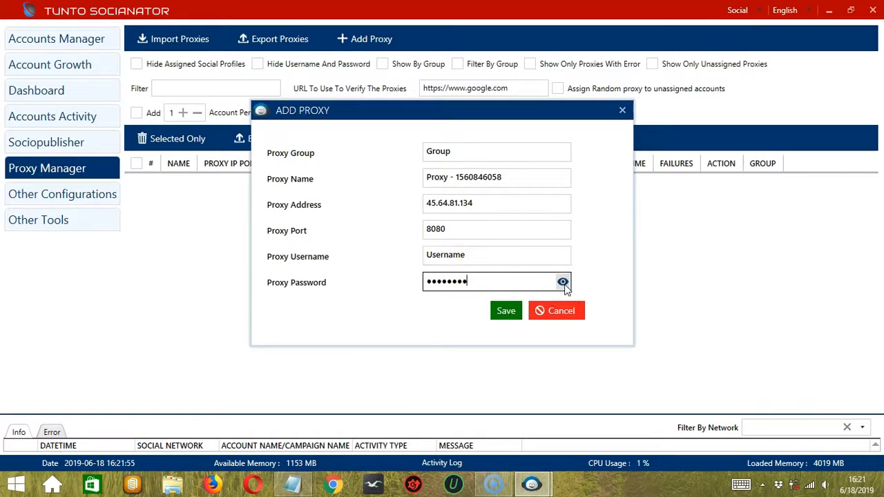
{"action": "left_click", "coordinate": [506, 312]}
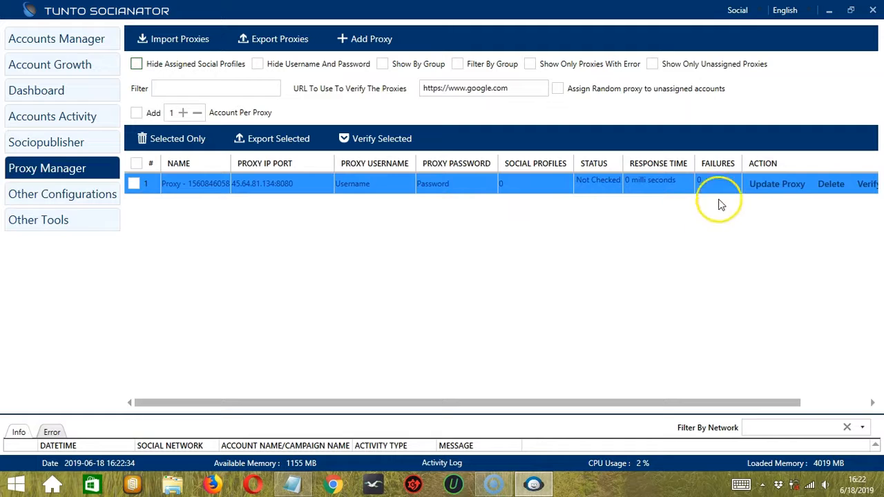
Try the proxy list options Hide Assigned Social Profiles, Hide Username And Password, and Show By Group, switching each off again.
{"action": "left_click_drag", "start_coordinate": [694, 405], "coordinate": [774, 401]}
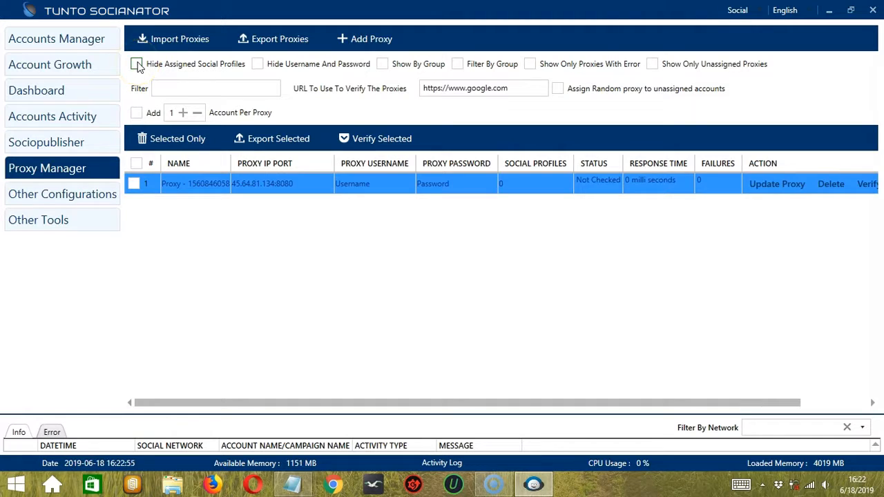
{"action": "left_click", "coordinate": [136, 64]}
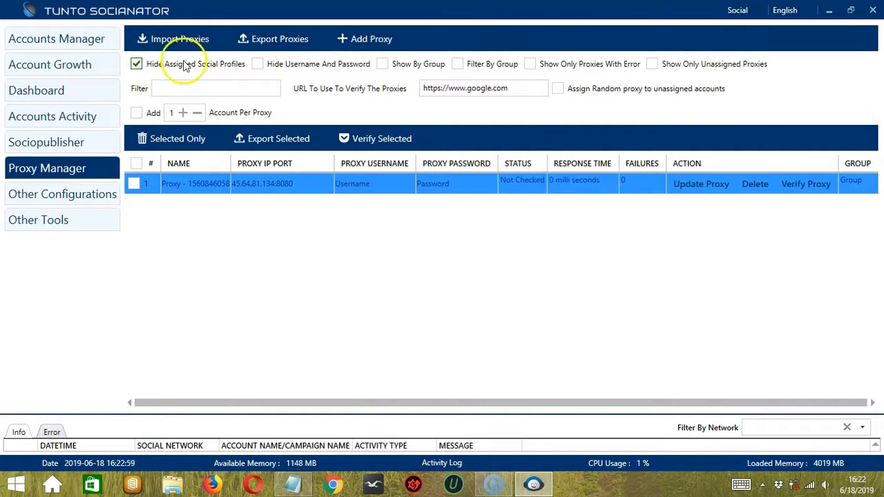
{"action": "left_click", "coordinate": [137, 64]}
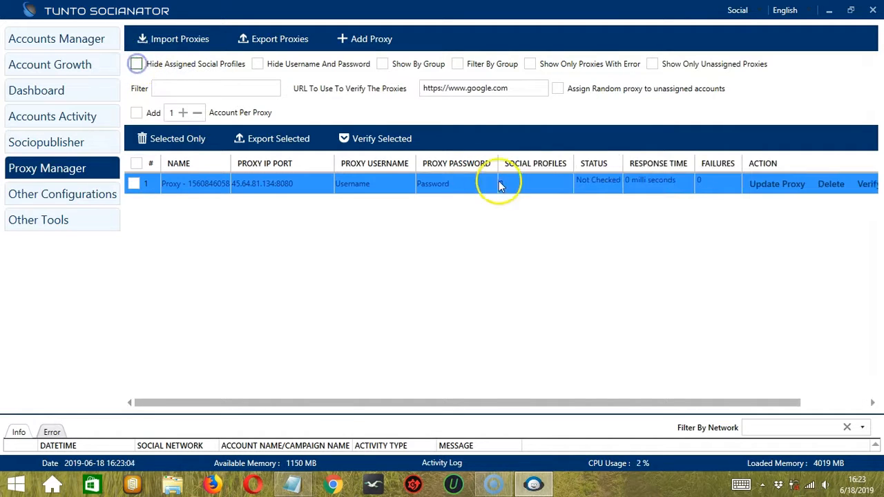
{"action": "left_click", "coordinate": [258, 64]}
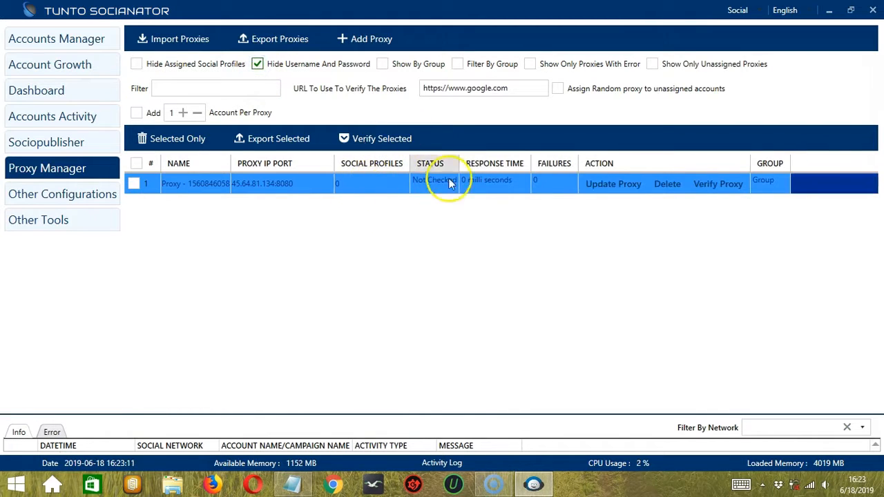
{"action": "left_click", "coordinate": [258, 65]}
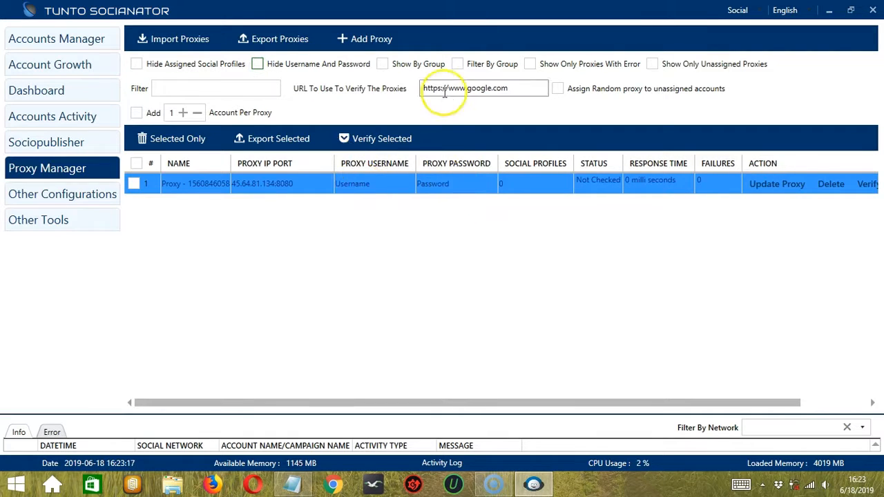
{"action": "left_click", "coordinate": [403, 64]}
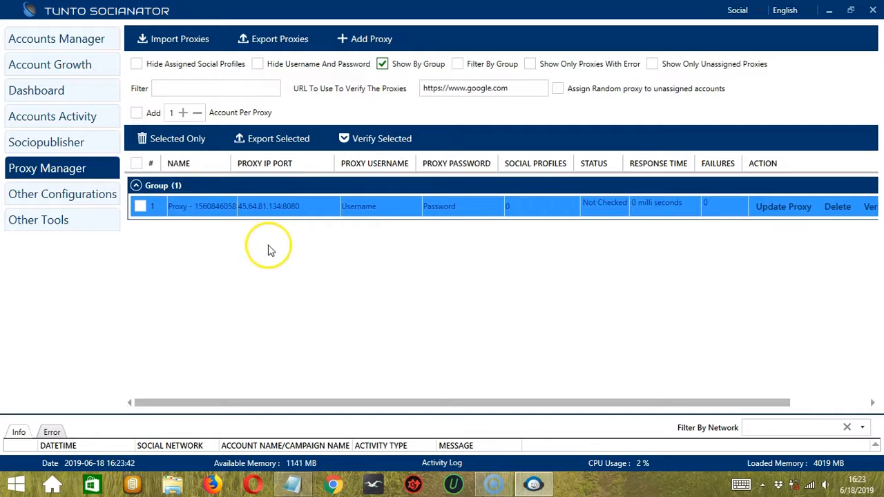
{"action": "left_click", "coordinate": [384, 63]}
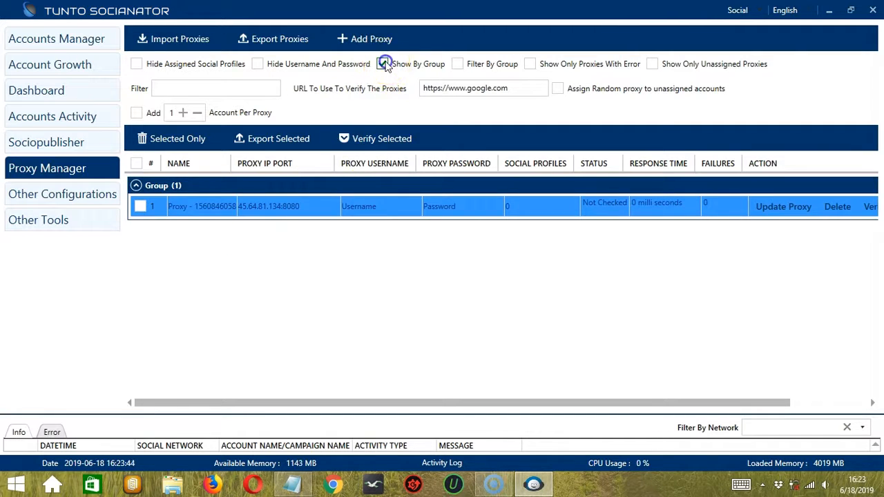
Filter the proxy list by the group named Group and enable adding 1 account per proxy.
{"action": "left_click", "coordinate": [457, 64]}
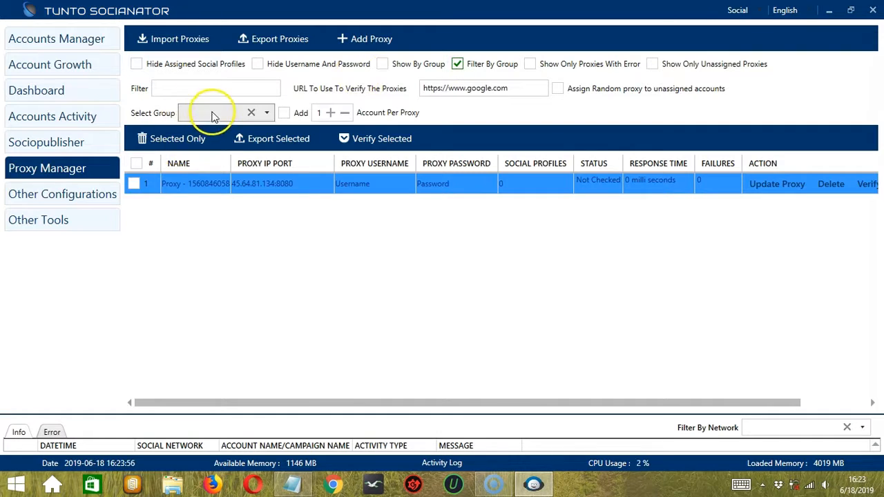
{"action": "left_click", "coordinate": [263, 112]}
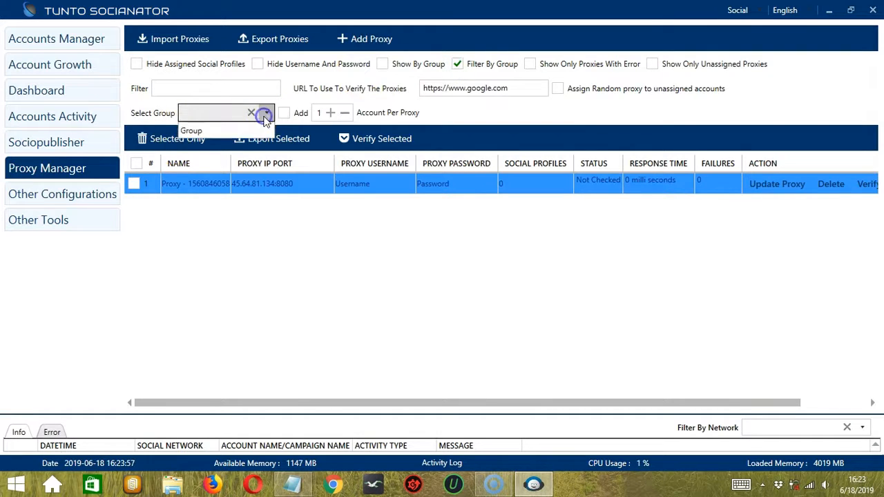
{"action": "left_click", "coordinate": [221, 129]}
{"action": "left_click", "coordinate": [286, 114]}
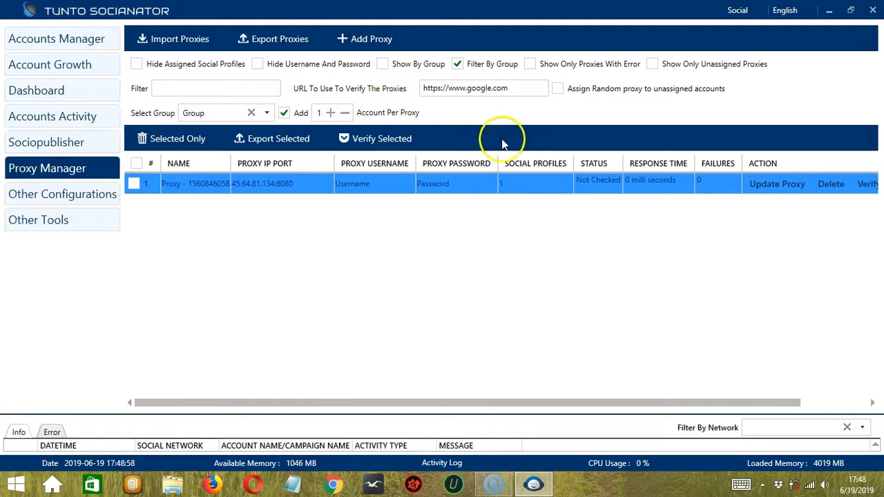
Examine the list of social profiles assigned to the proxy and close it again.
{"action": "left_click", "coordinate": [506, 187]}
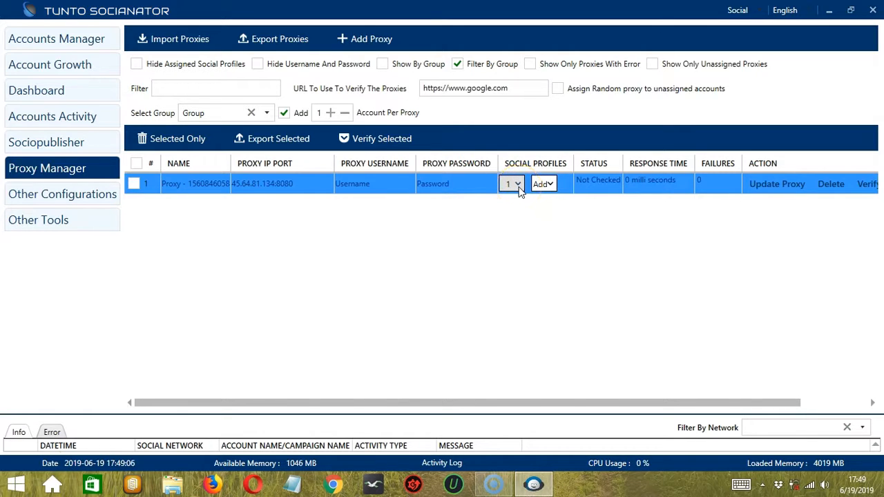
{"action": "left_click", "coordinate": [519, 191]}
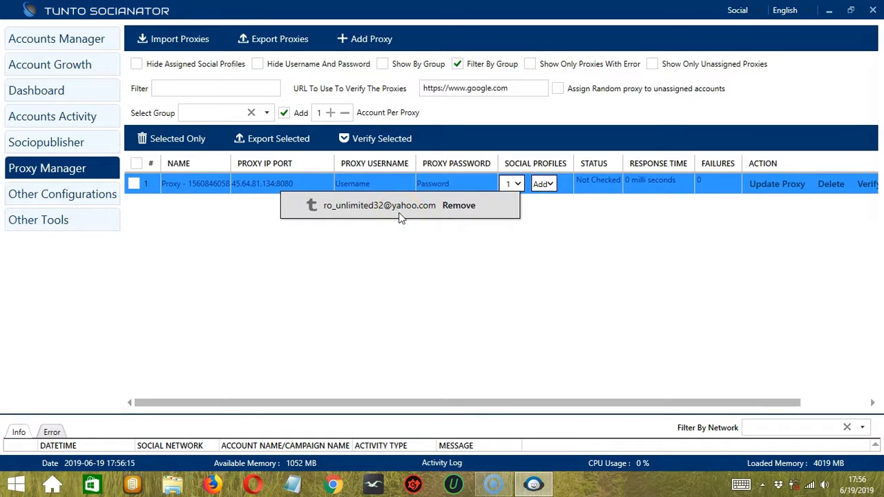
{"action": "left_click", "coordinate": [515, 185]}
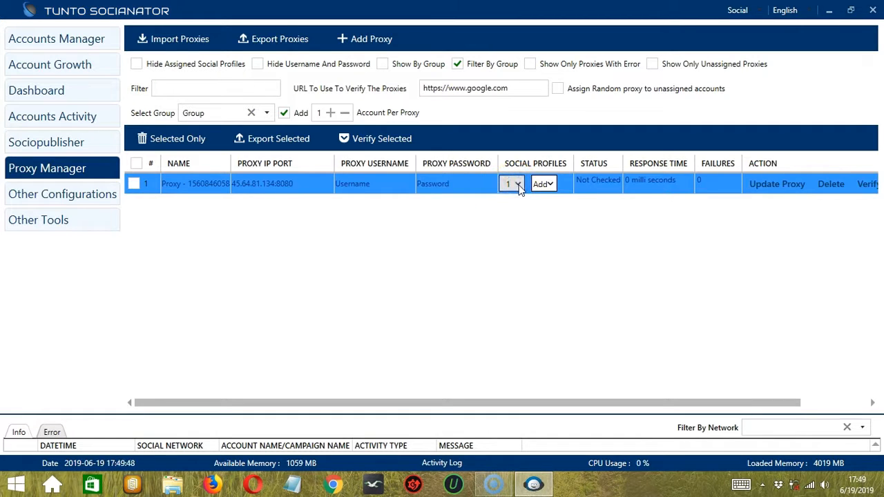
Assign the Reddit, Quora and Instagram accounts to the proxy's social profiles.
{"action": "left_click", "coordinate": [545, 185]}
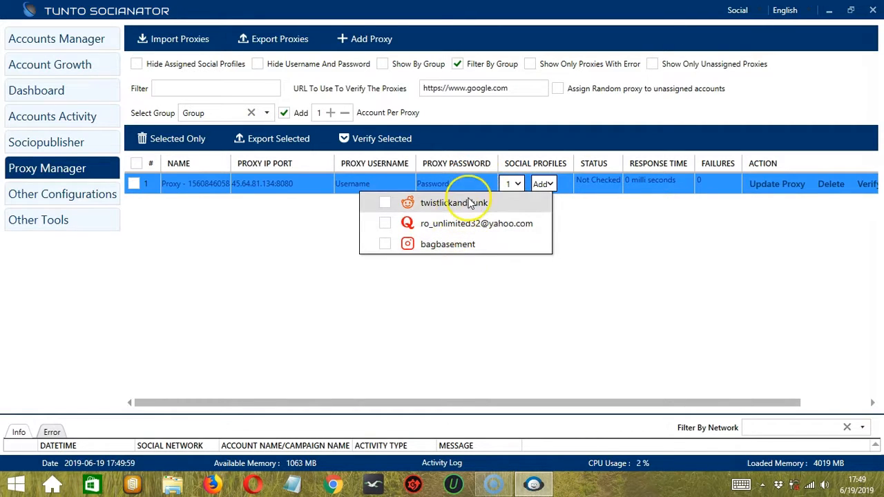
{"action": "left_click", "coordinate": [385, 202]}
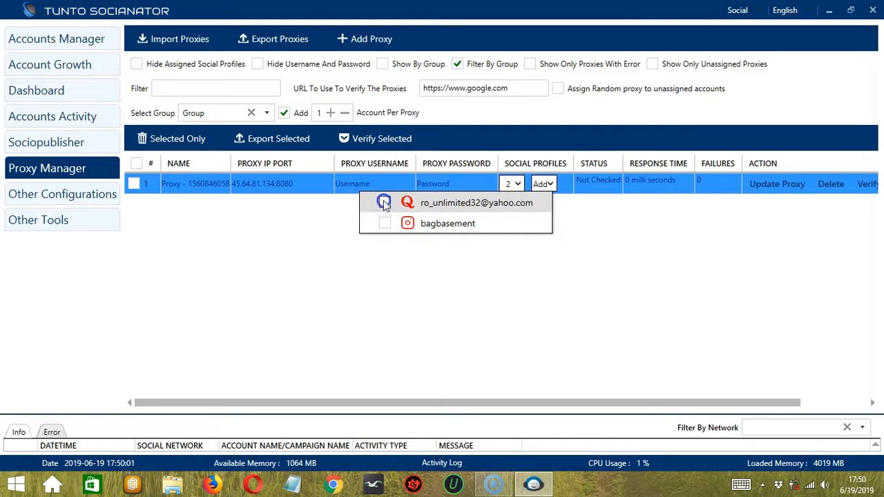
{"action": "left_click", "coordinate": [384, 202]}
{"action": "left_click", "coordinate": [437, 201]}
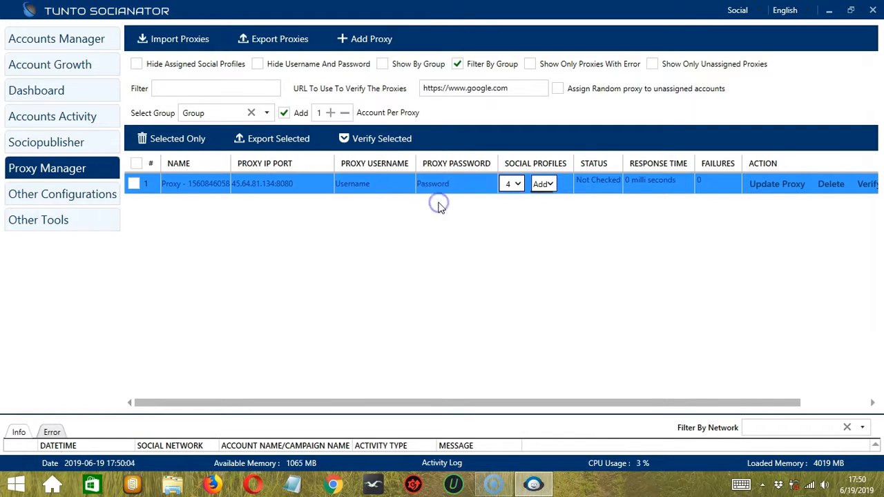
Remove the Instagram, Quora and Reddit accounts from the proxy, keeping only the Tumblr account assigned.
{"action": "left_click", "coordinate": [516, 186]}
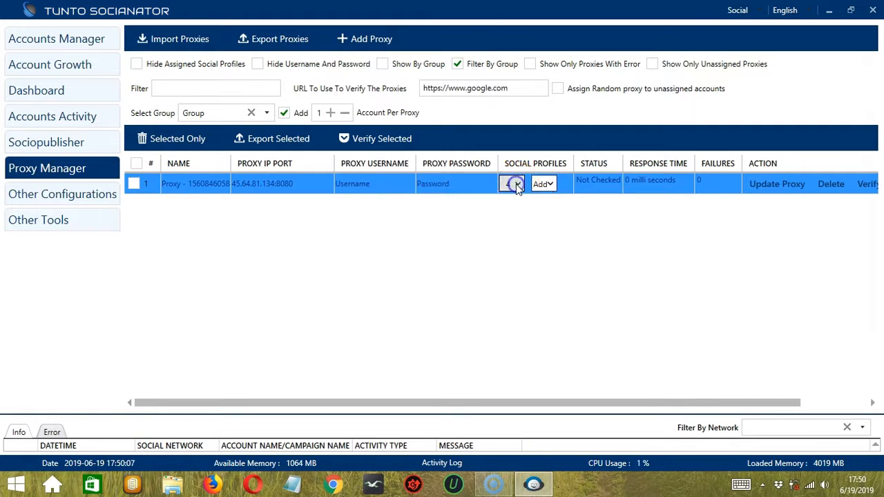
{"action": "left_click", "coordinate": [517, 185]}
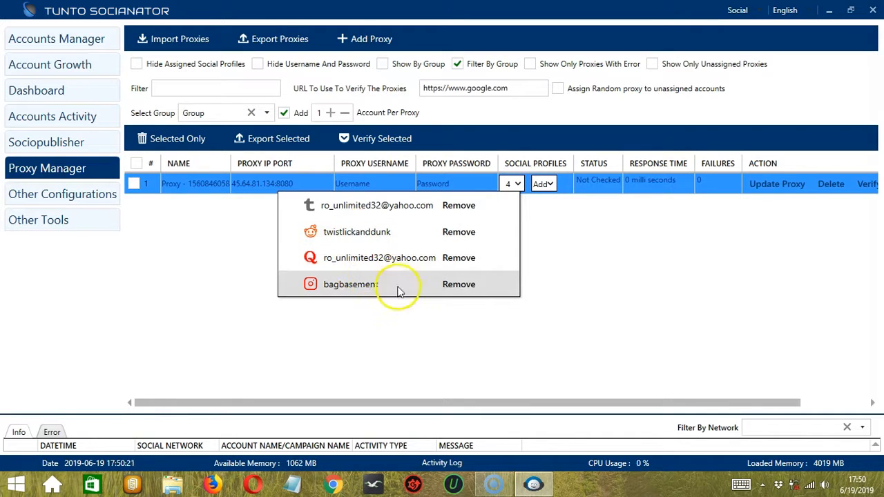
{"action": "left_click", "coordinate": [459, 285]}
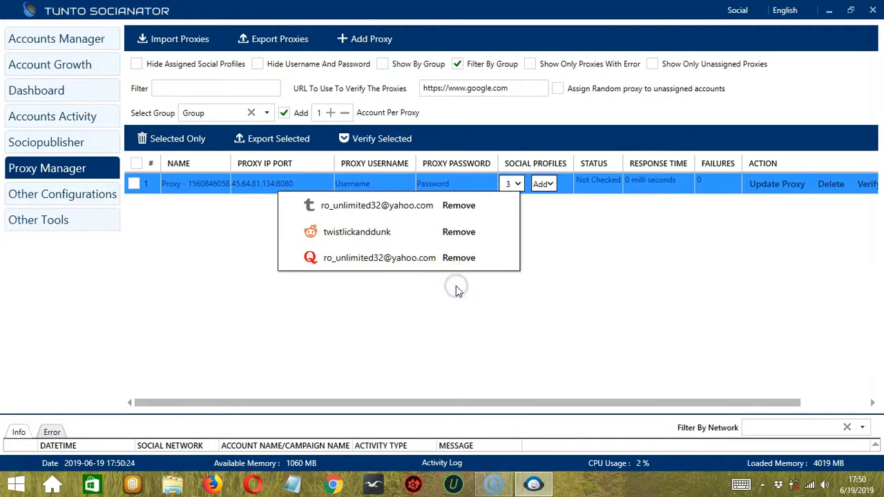
{"action": "left_click", "coordinate": [520, 184]}
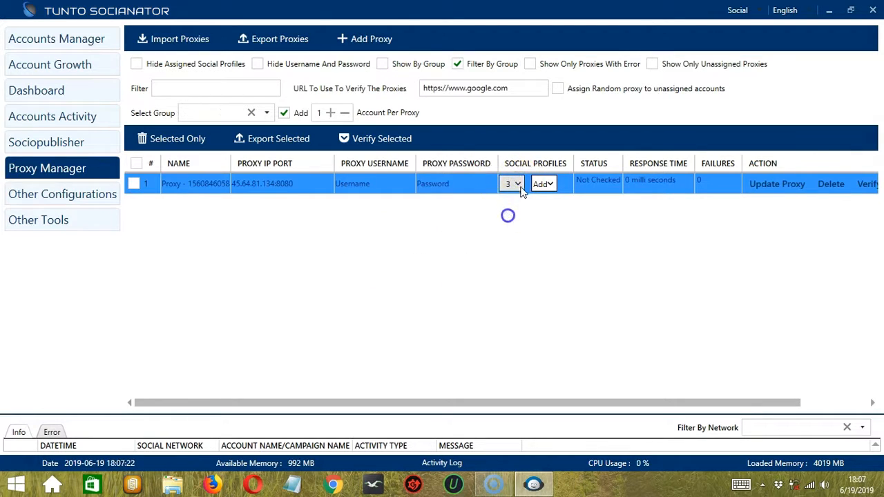
{"action": "left_click", "coordinate": [518, 185]}
{"action": "left_click", "coordinate": [455, 259]}
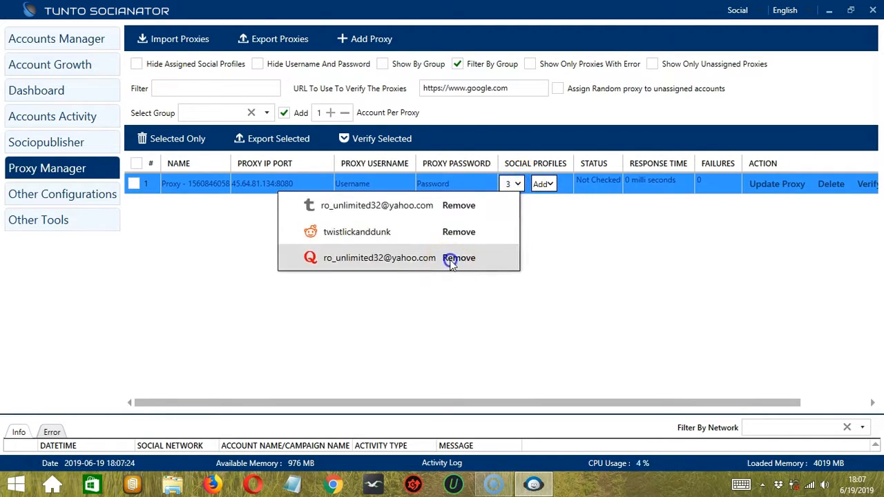
{"action": "left_click", "coordinate": [460, 234]}
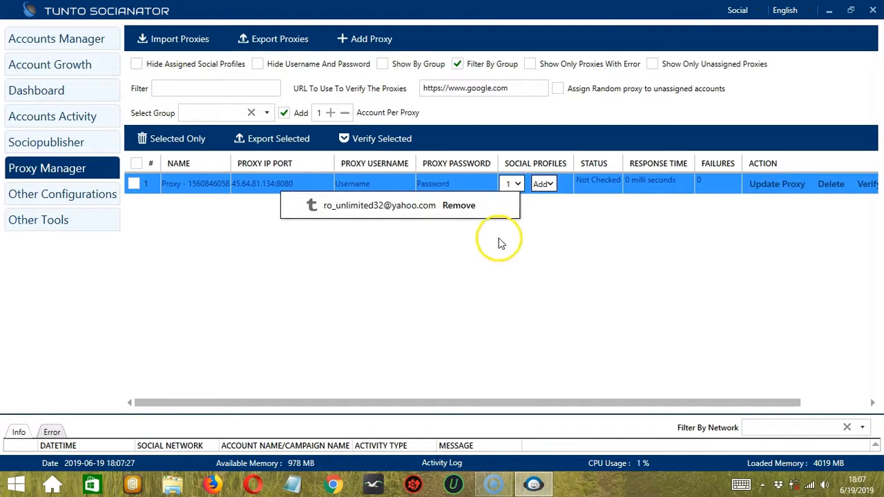
{"action": "left_click", "coordinate": [502, 241]}
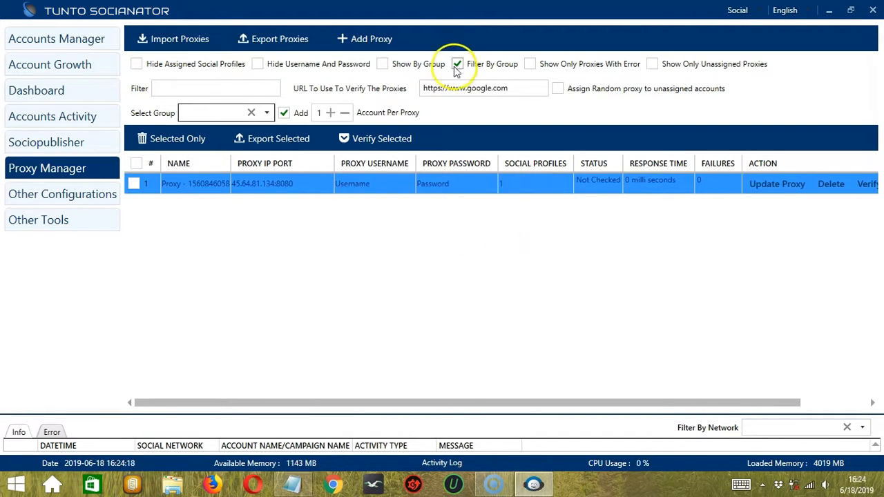
Turn off filtering by group and show only the proxies with errors.
{"action": "left_click", "coordinate": [458, 65]}
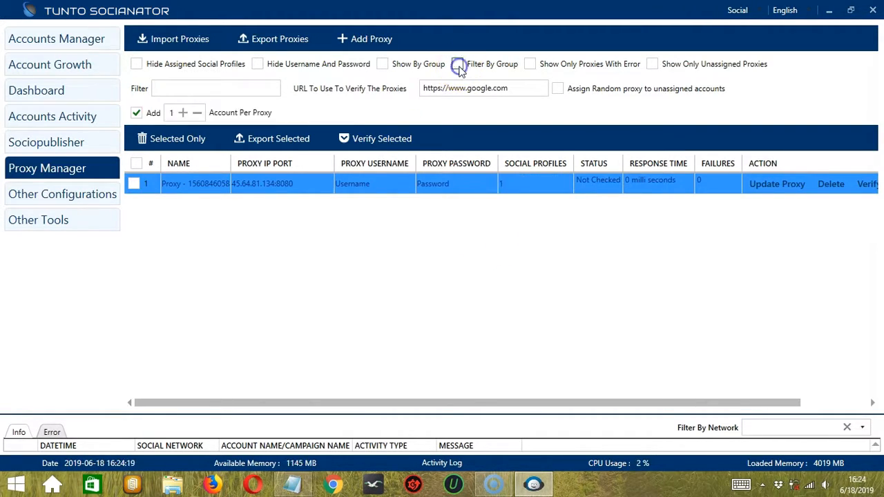
{"action": "left_click", "coordinate": [530, 65]}
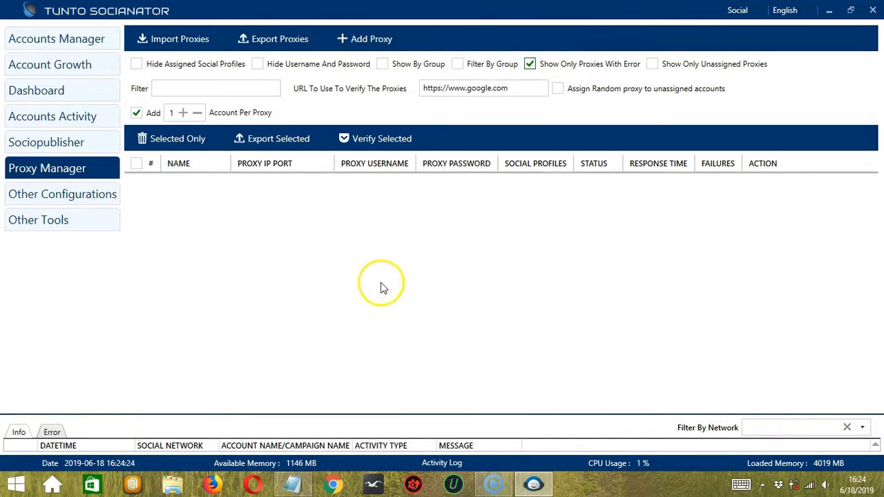
Turn off the errors-only filter, show only the unassigned proxies, and turn that filter off again.
{"action": "left_click", "coordinate": [530, 64]}
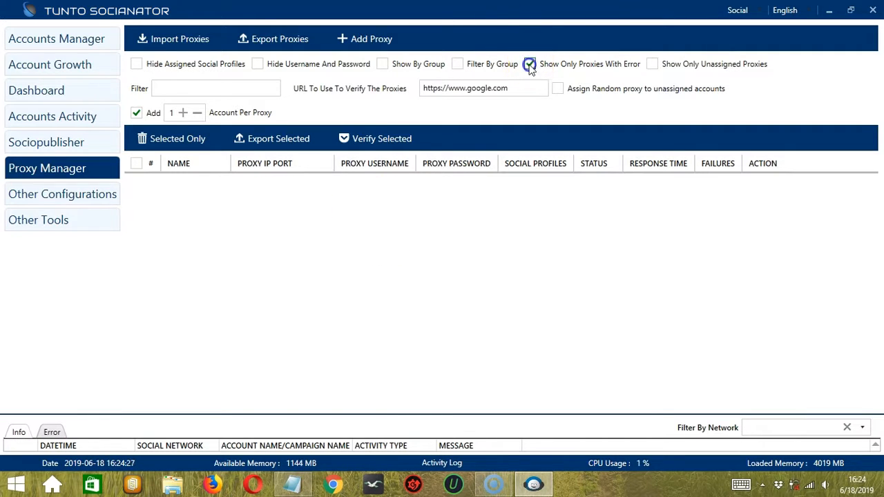
{"action": "left_click", "coordinate": [653, 63]}
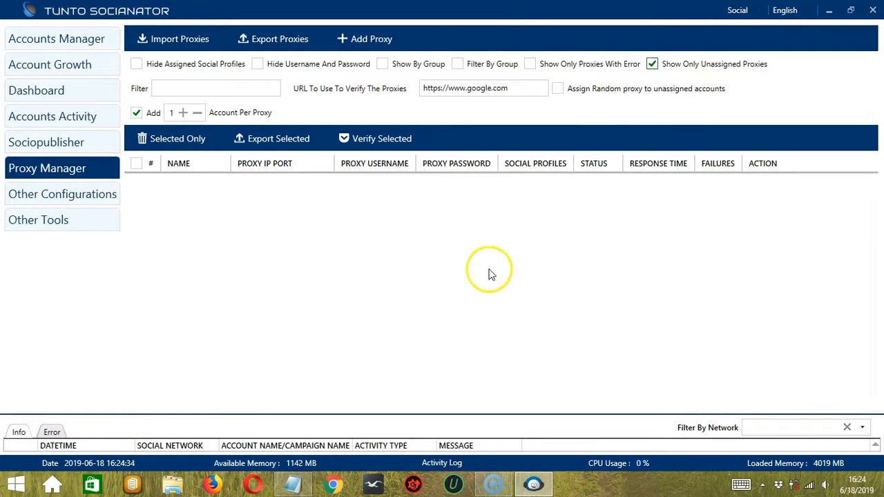
{"action": "left_click", "coordinate": [360, 261]}
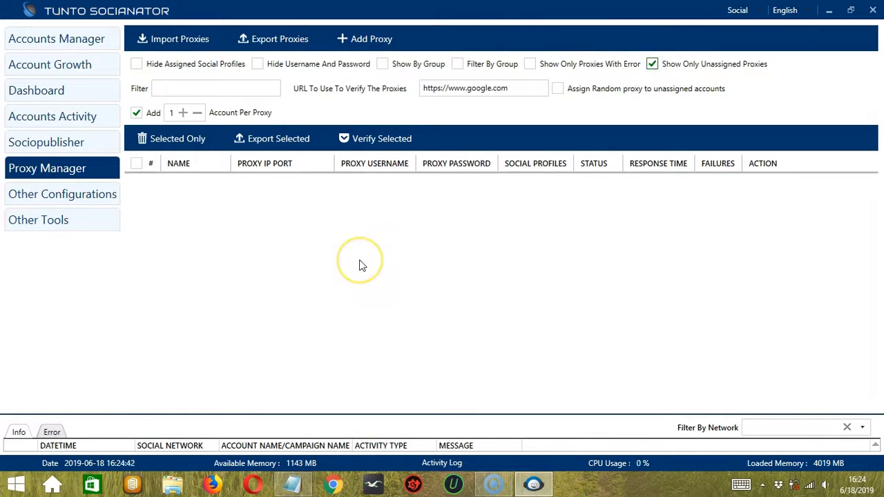
{"action": "left_click", "coordinate": [653, 64]}
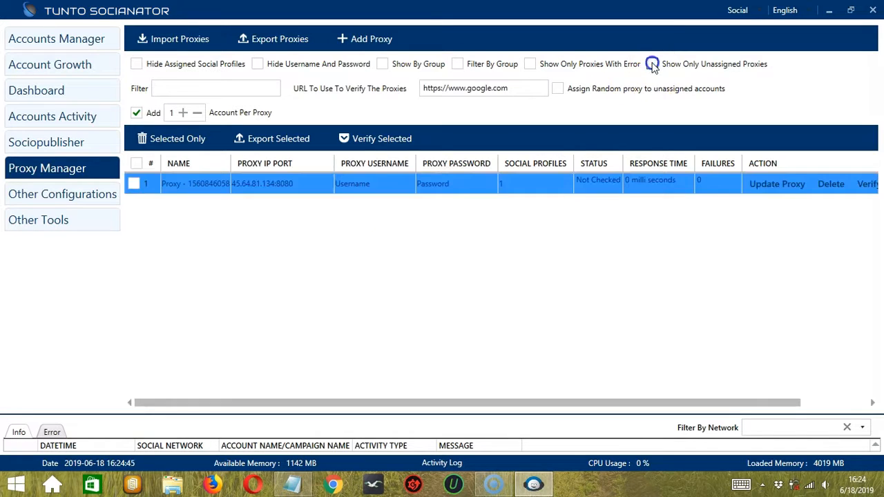
{"action": "left_click", "coordinate": [175, 86]}
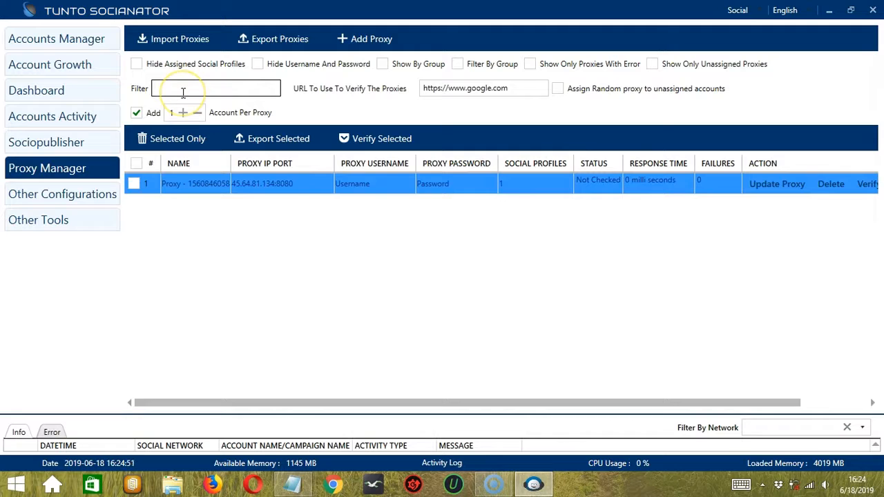
{"action": "left_click", "coordinate": [514, 89]}
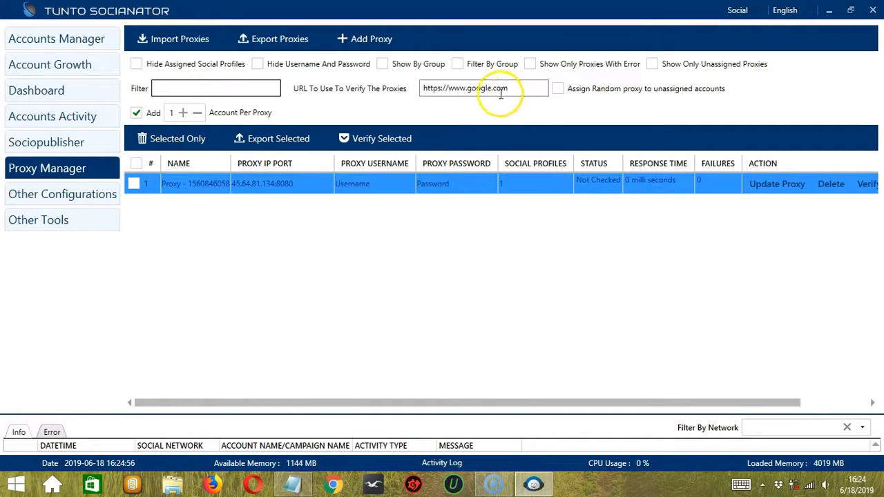
{"action": "left_click", "coordinate": [514, 89]}
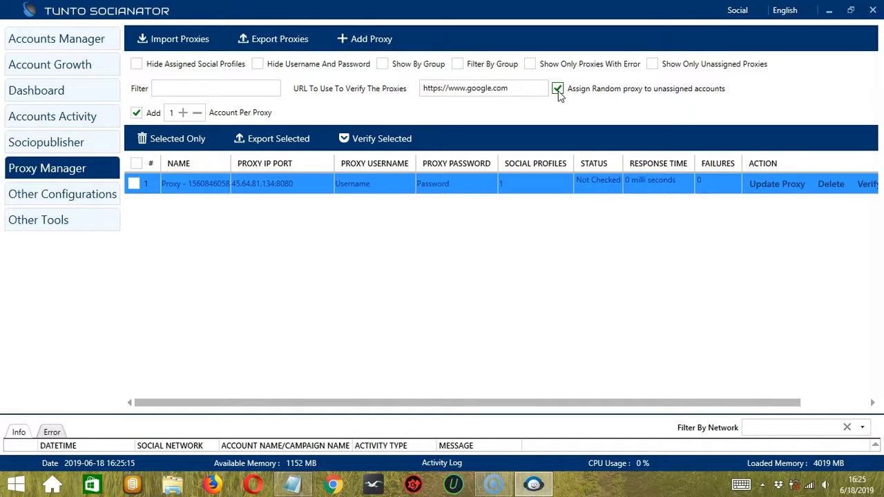
Try to delete the selected proxies with no proxy ticked in the list, and dismiss the alert.
{"action": "left_click", "coordinate": [143, 138]}
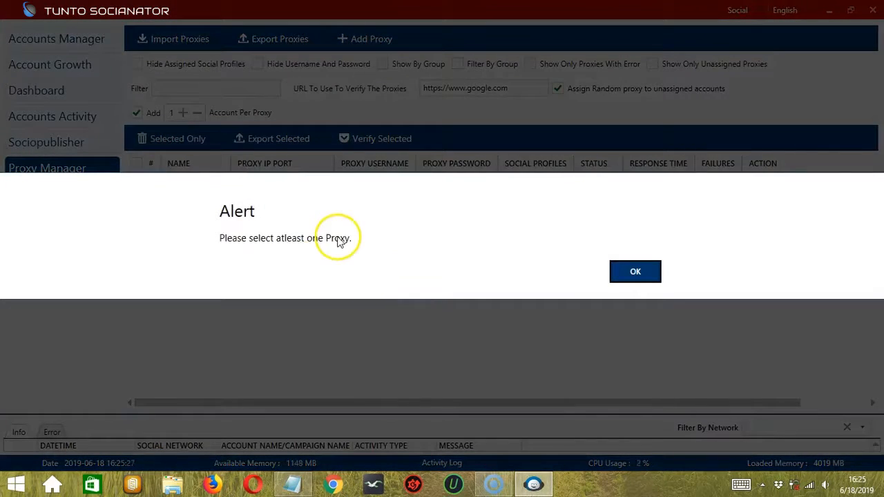
{"action": "left_click", "coordinate": [648, 272]}
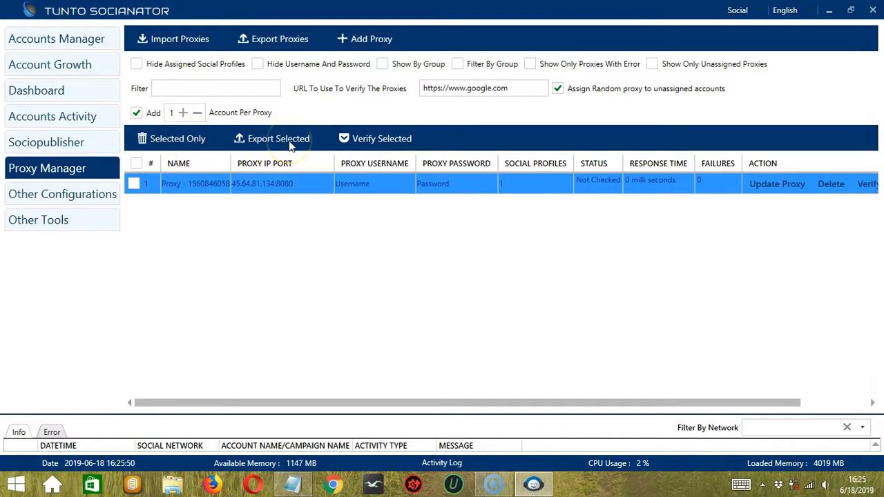
Select the proxy 45.64.81.134:8080 and export it to the Desktop folder.
{"action": "left_click", "coordinate": [133, 184]}
{"action": "left_click", "coordinate": [269, 138]}
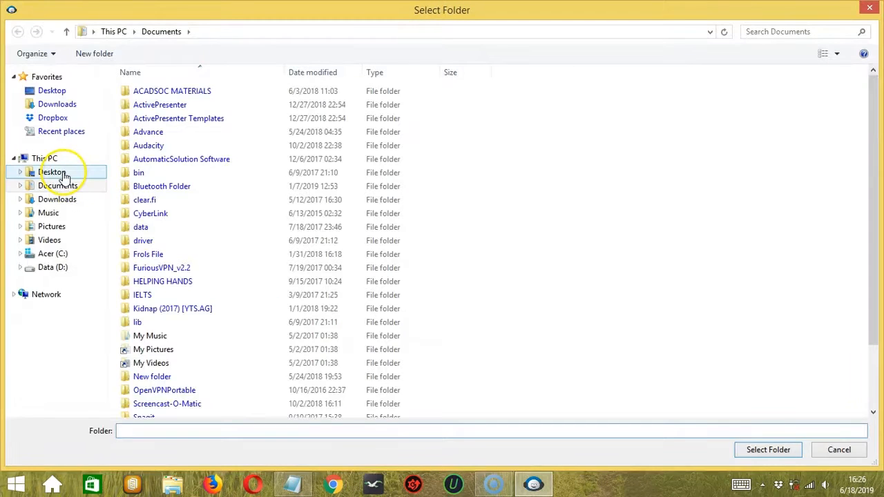
{"action": "left_click", "coordinate": [61, 174]}
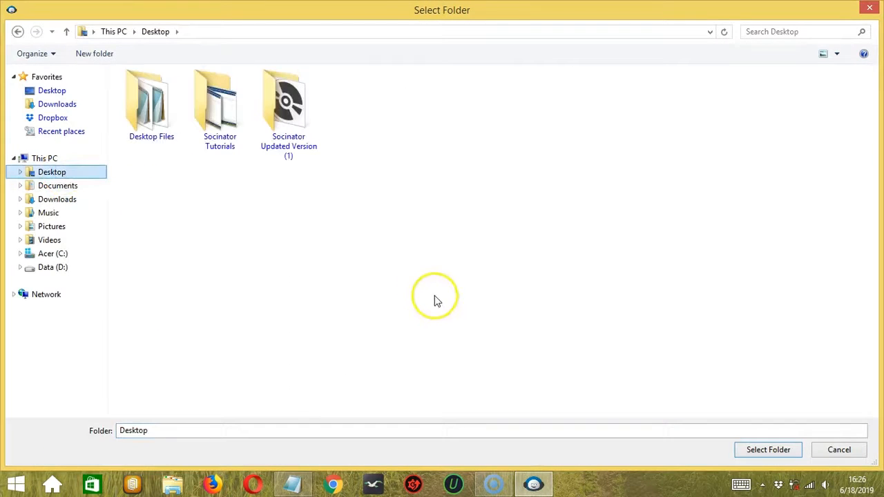
{"action": "left_click", "coordinate": [751, 450]}
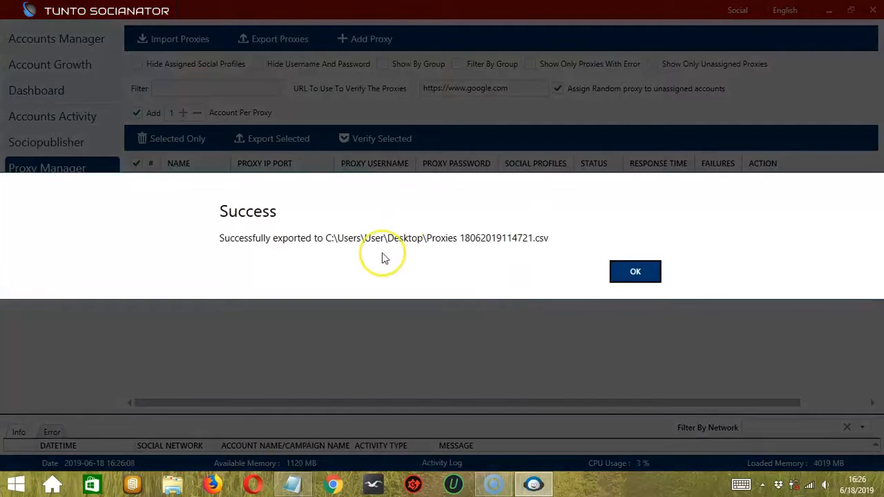
{"action": "left_click", "coordinate": [636, 271]}
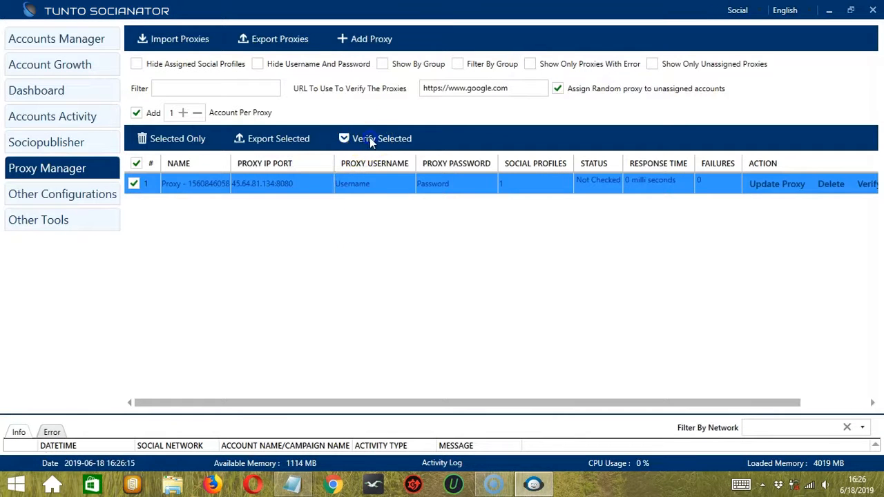
Verify the selected proxy and update its entry in the proxy list.
{"action": "left_click", "coordinate": [370, 139]}
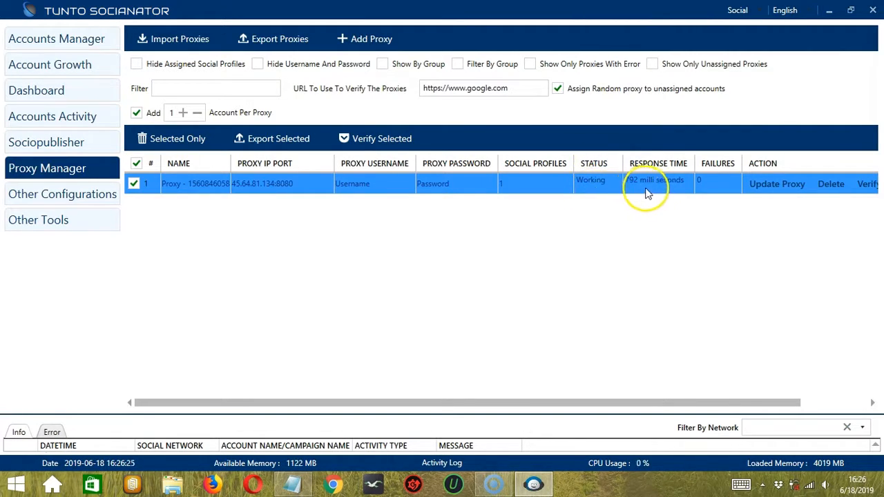
{"action": "scroll", "coordinate": [699, 221], "scroll_direction": "right", "scroll_amount": 2}
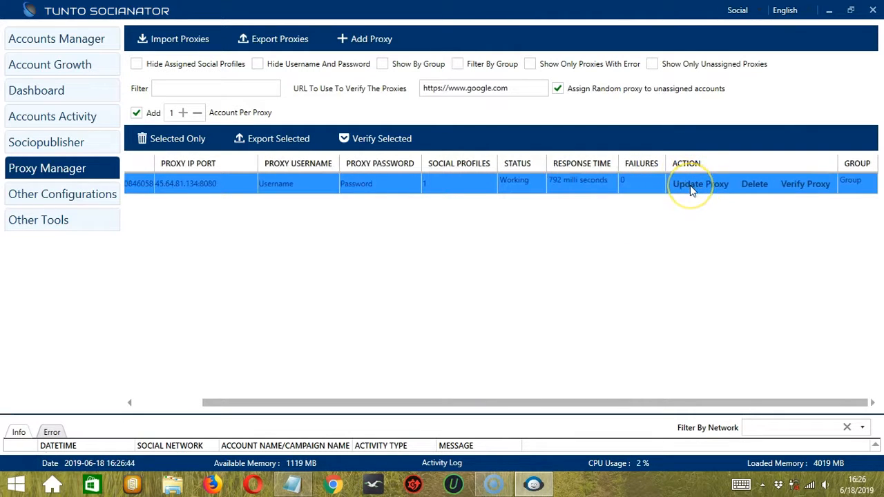
{"action": "left_click", "coordinate": [690, 185]}
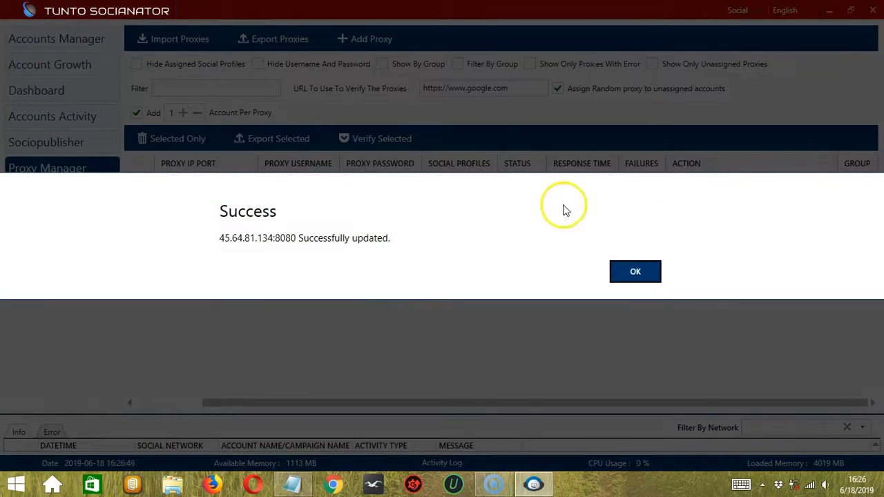
{"action": "left_click", "coordinate": [625, 279]}
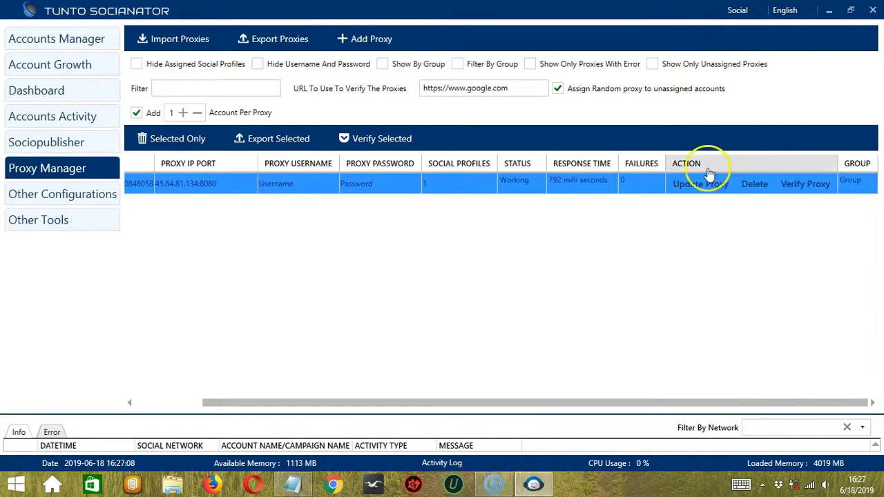
Delete the proxy 45.64.81.134:8080, removing it from all associated accounts.
{"action": "left_click", "coordinate": [755, 185]}
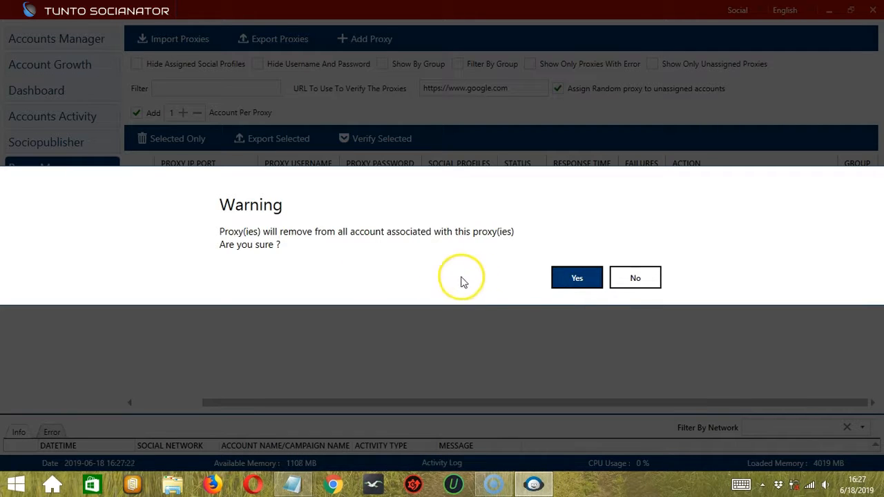
{"action": "left_click", "coordinate": [569, 280]}
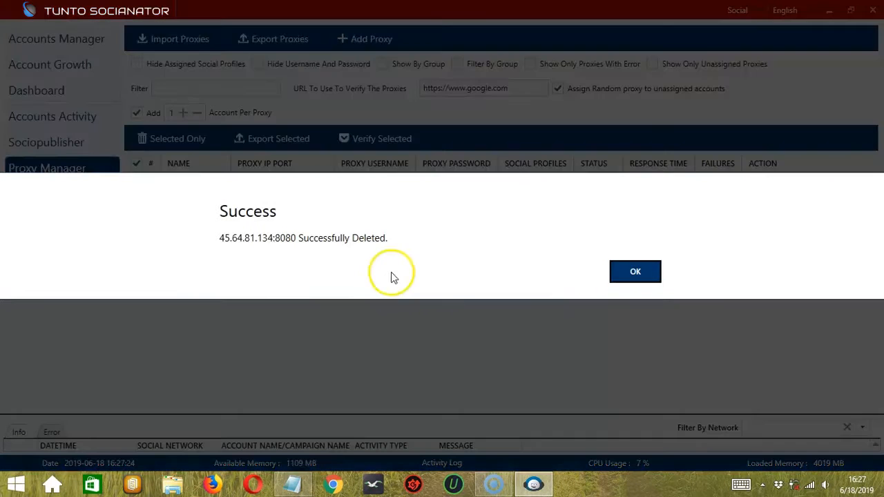
{"action": "left_click", "coordinate": [634, 272]}
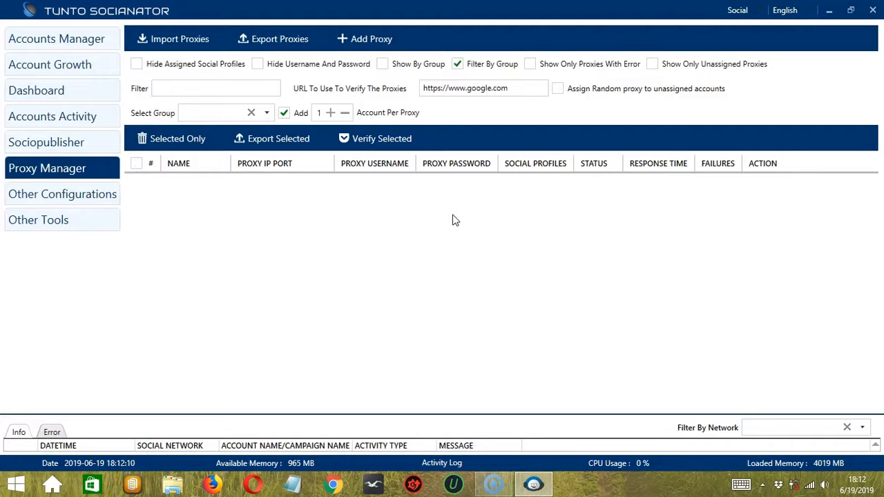
Check the accounts' proxy addresses in the Accounts Manager and return to the Proxy Manager.
{"action": "left_click", "coordinate": [90, 40]}
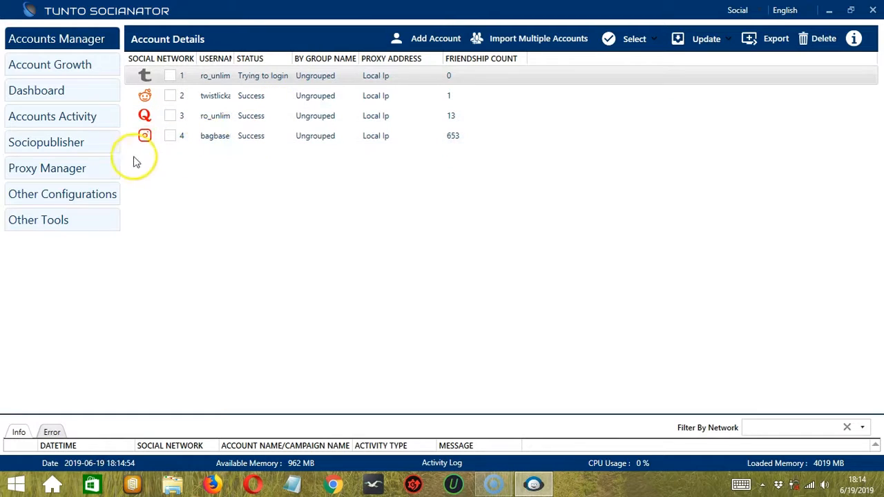
{"action": "left_click", "coordinate": [97, 172]}
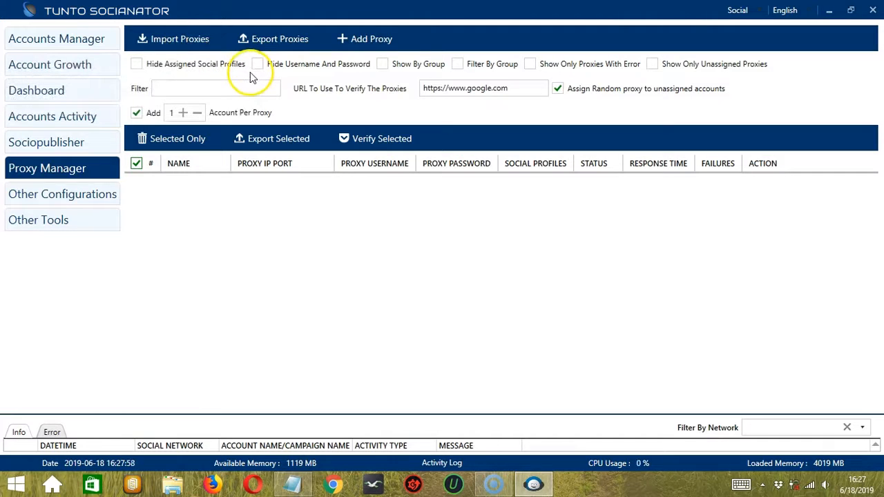
Switch to Notepad and go to the start of the proxy list to examine its line format for importing.
{"action": "left_click", "coordinate": [187, 43]}
{"action": "left_click", "coordinate": [194, 43]}
{"action": "left_click", "coordinate": [196, 45]}
{"action": "left_click", "coordinate": [5, 47]}
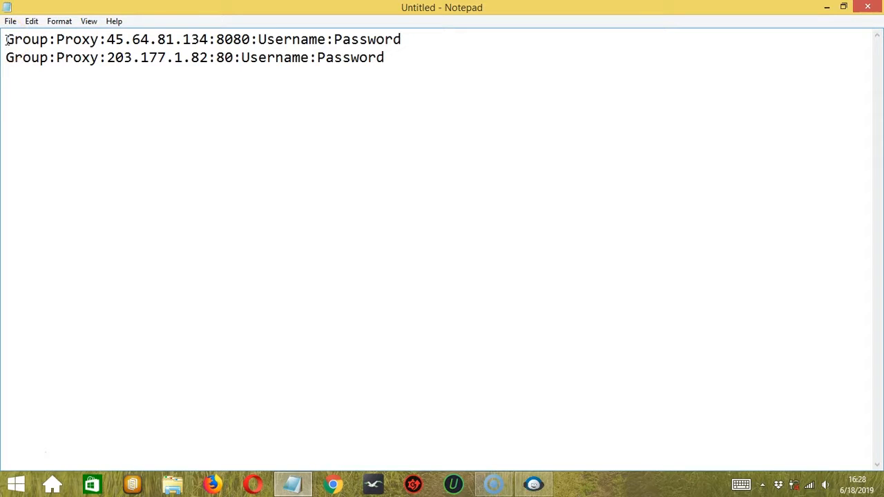
Highlight the first proxy line part by part to examine its group, proxy name, IP and port, username and password fields.
{"action": "left_click_drag", "start_coordinate": [5, 40], "coordinate": [40, 40]}
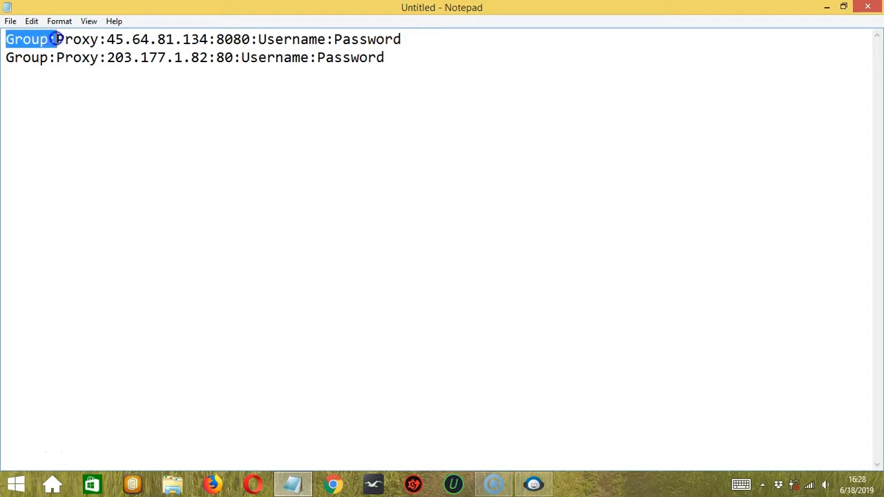
{"action": "left_click_drag", "start_coordinate": [60, 39], "coordinate": [101, 39]}
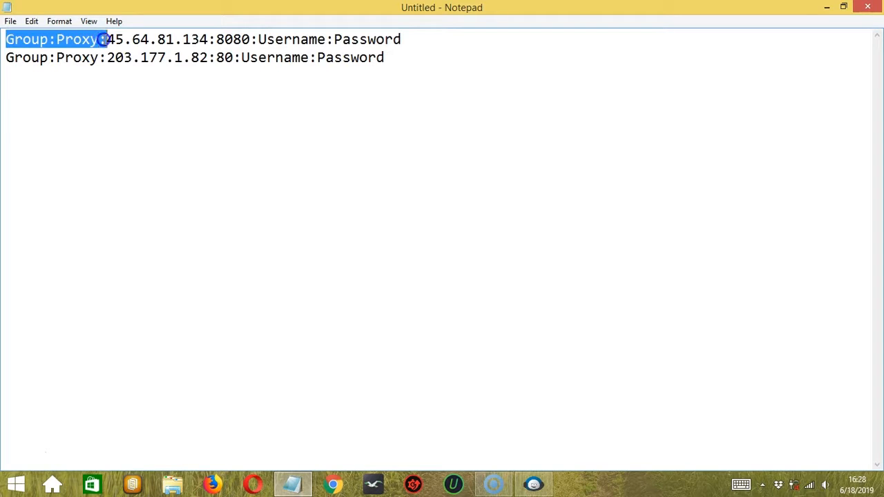
{"action": "left_click_drag", "start_coordinate": [105, 40], "coordinate": [248, 35]}
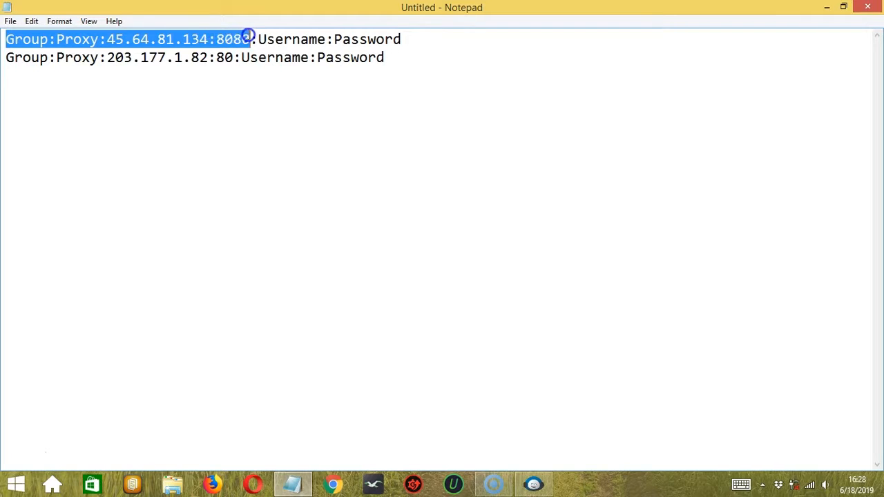
{"action": "left_click_drag", "start_coordinate": [255, 34], "coordinate": [407, 33]}
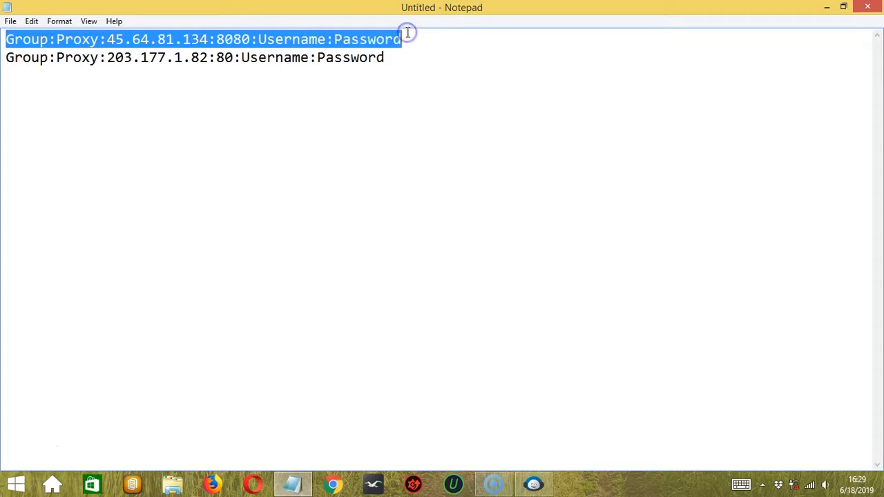
{"action": "left_click", "coordinate": [422, 34]}
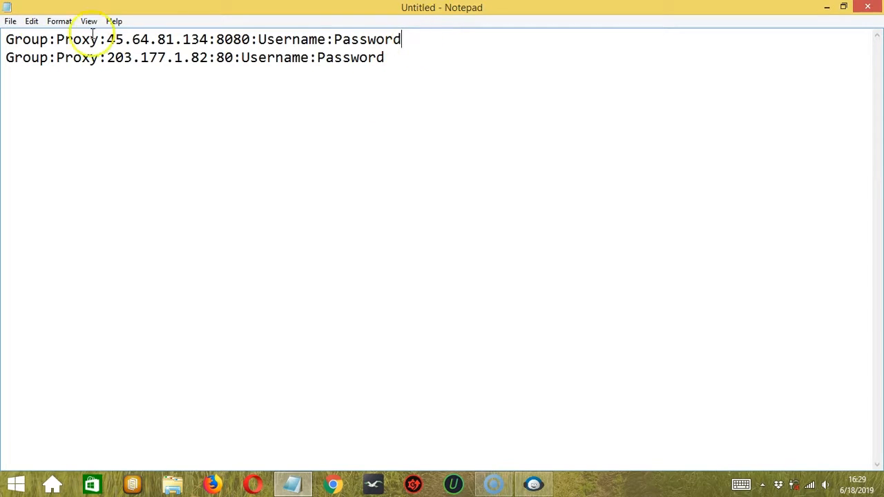
Save the proxy list to the Desktop as the text document proxy.txt.
{"action": "left_click", "coordinate": [10, 21]}
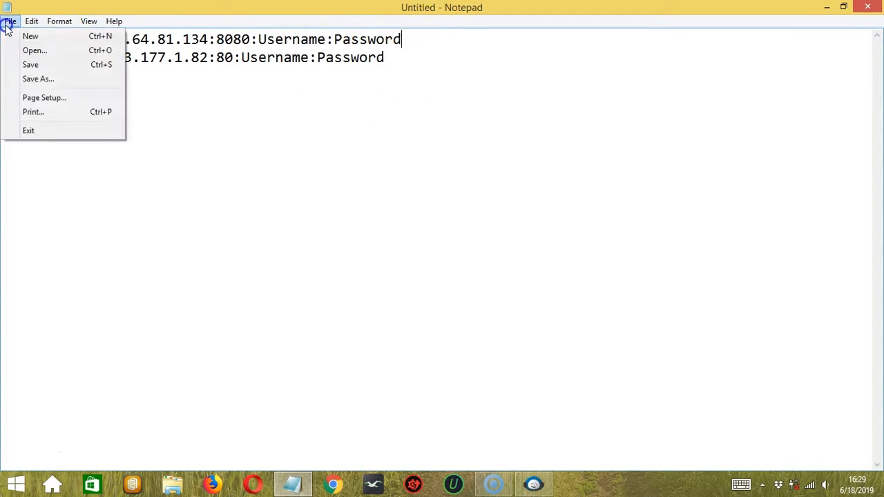
{"action": "left_click", "coordinate": [38, 64]}
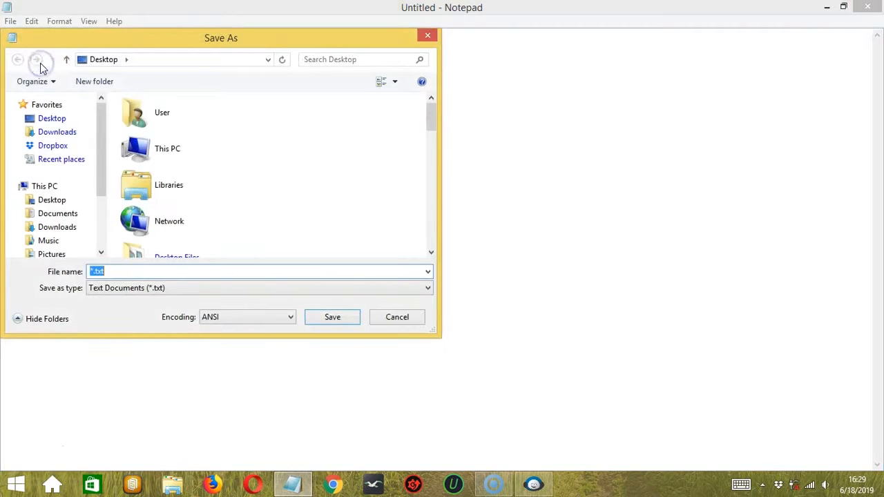
{"action": "key", "text": "Left"}
{"action": "key", "text": "Left"}
{"action": "key", "text": "Left"}
{"action": "key", "text": "BackSpace"}
{"action": "type", "text": "proxy"}
{"action": "left_click", "coordinate": [335, 321]}
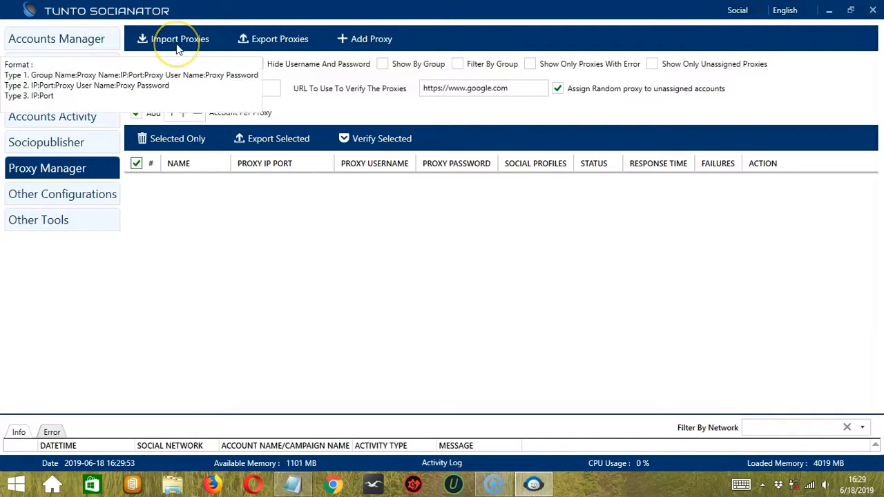
Import the proxies from proxy.txt on the Desktop into the Proxy Manager.
{"action": "left_click", "coordinate": [177, 44]}
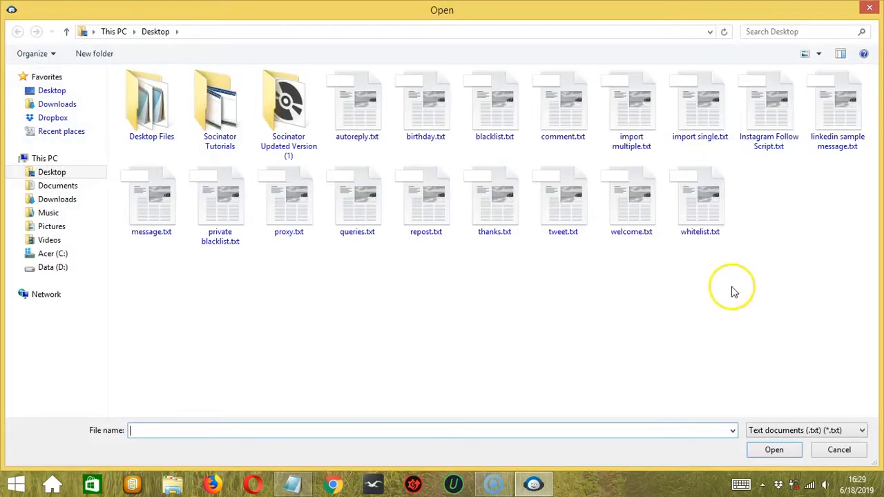
{"action": "left_click", "coordinate": [264, 214]}
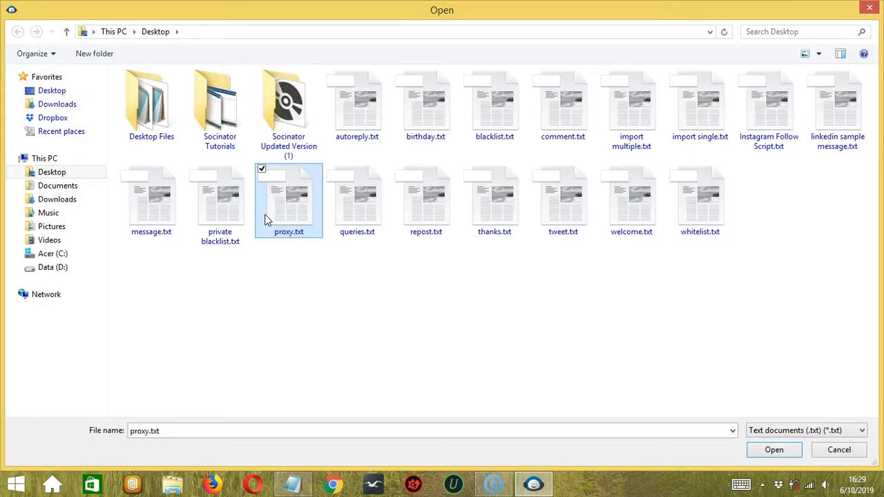
{"action": "left_click", "coordinate": [777, 450]}
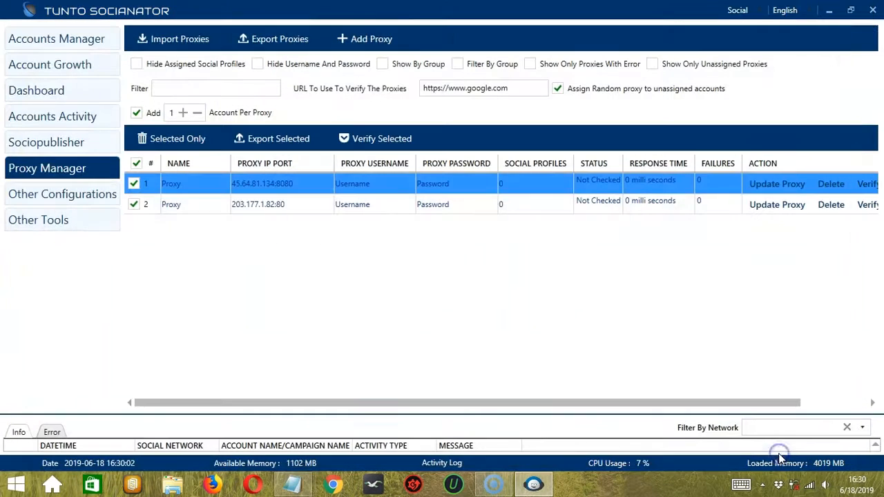
Select only the imported proxy 45.64.81.134:8080 and delete it using the bulk deletion of selected proxies.
{"action": "mouse_move", "coordinate": [267, 183]}
{"action": "left_mouse_down"}
{"action": "mouse_move", "coordinate": [300, 208]}
{"action": "mouse_move", "coordinate": [270, 184]}
{"action": "left_mouse_up"}
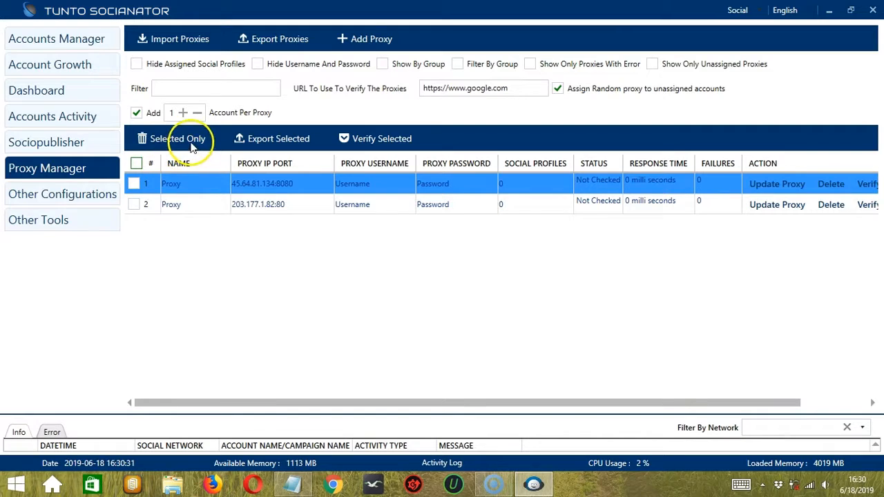
{"action": "left_click", "coordinate": [134, 185]}
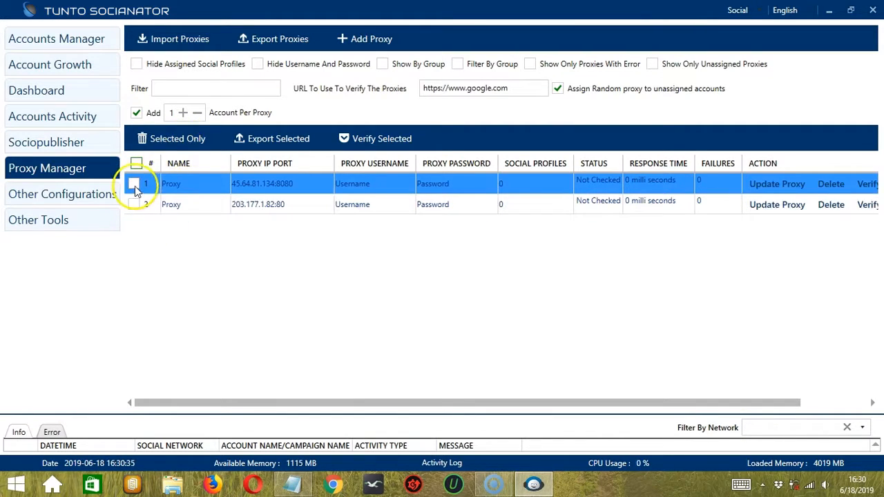
{"action": "left_click", "coordinate": [184, 141]}
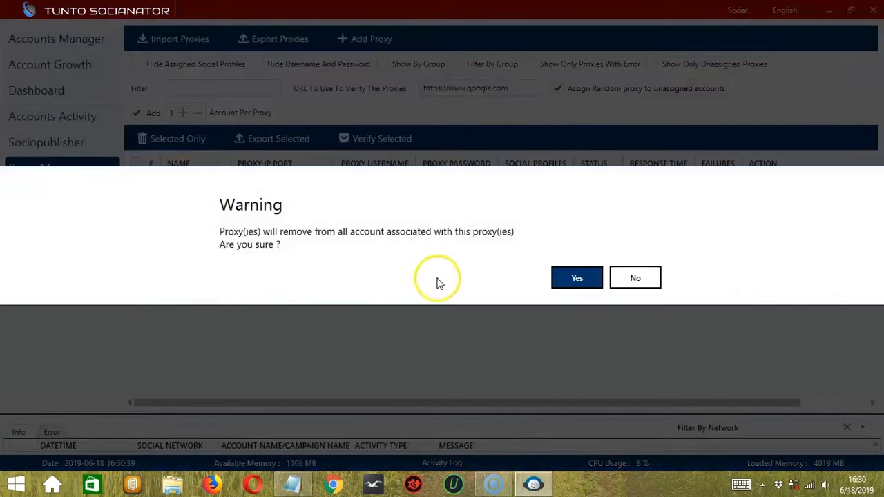
{"action": "left_click", "coordinate": [574, 279]}
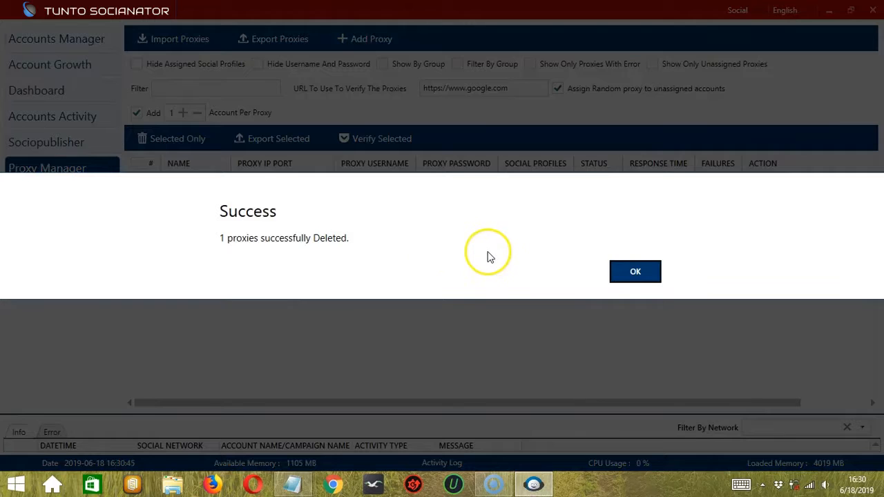
{"action": "left_click", "coordinate": [627, 272]}
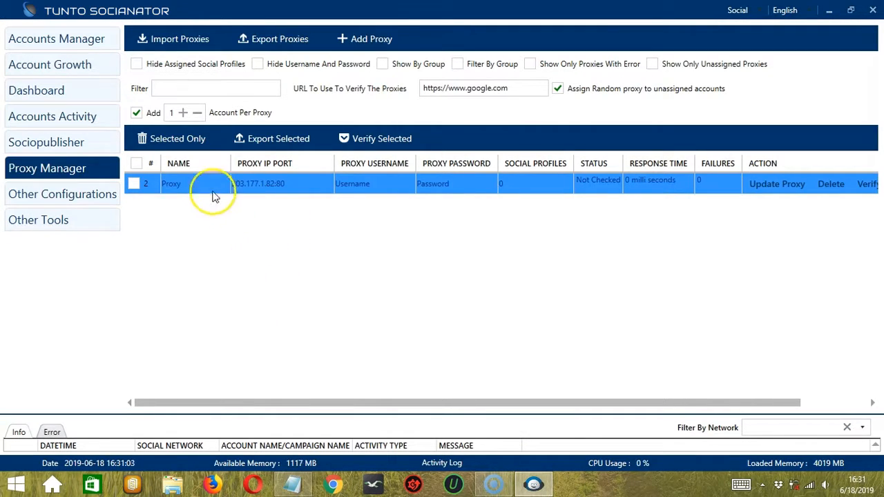
Export the proxy list to the Desktop folder and dismiss the export message.
{"action": "left_click", "coordinate": [294, 41]}
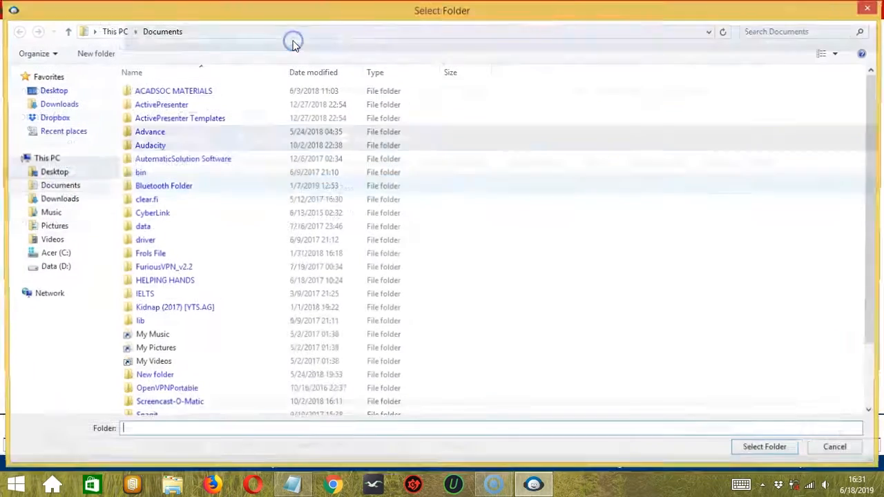
{"action": "left_click", "coordinate": [76, 175]}
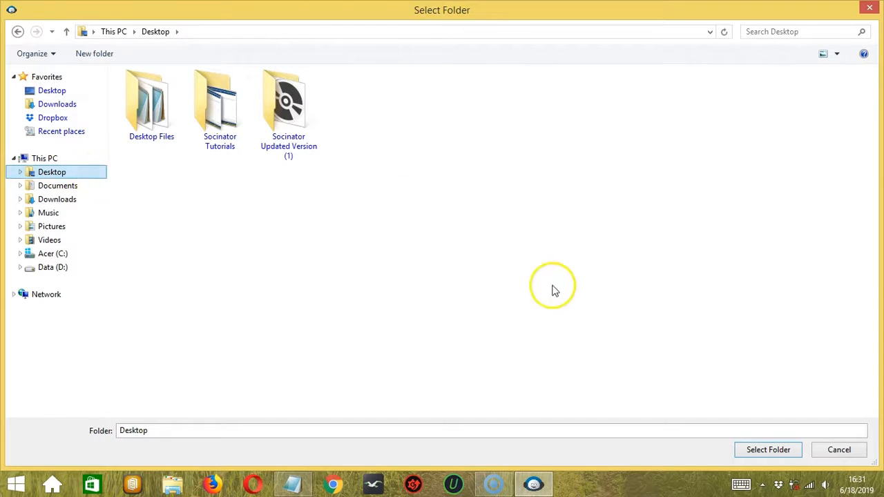
{"action": "left_click", "coordinate": [769, 453]}
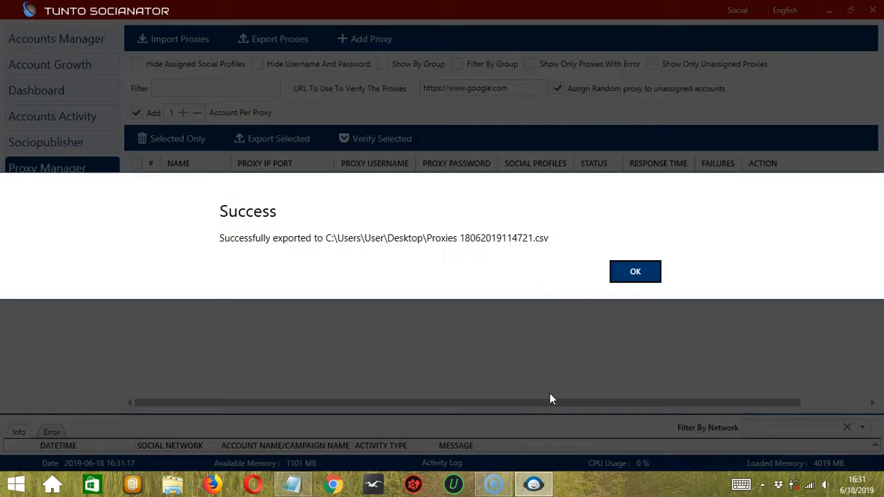
{"action": "left_click", "coordinate": [635, 272]}
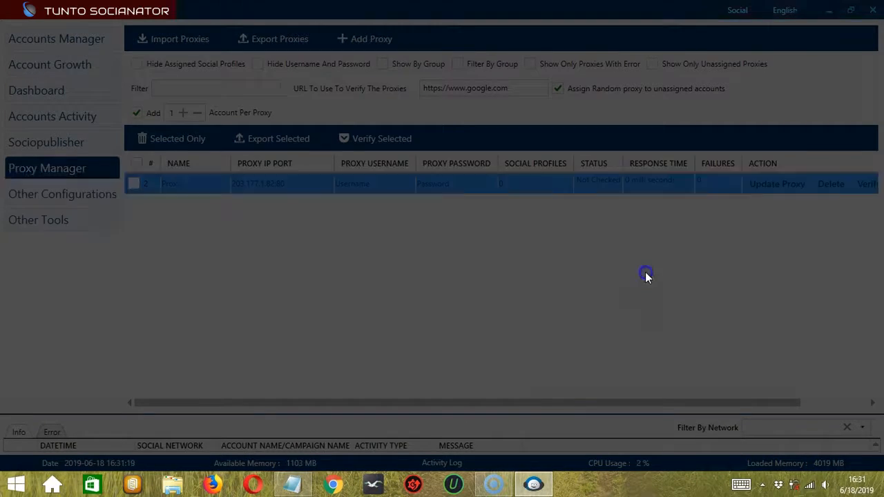